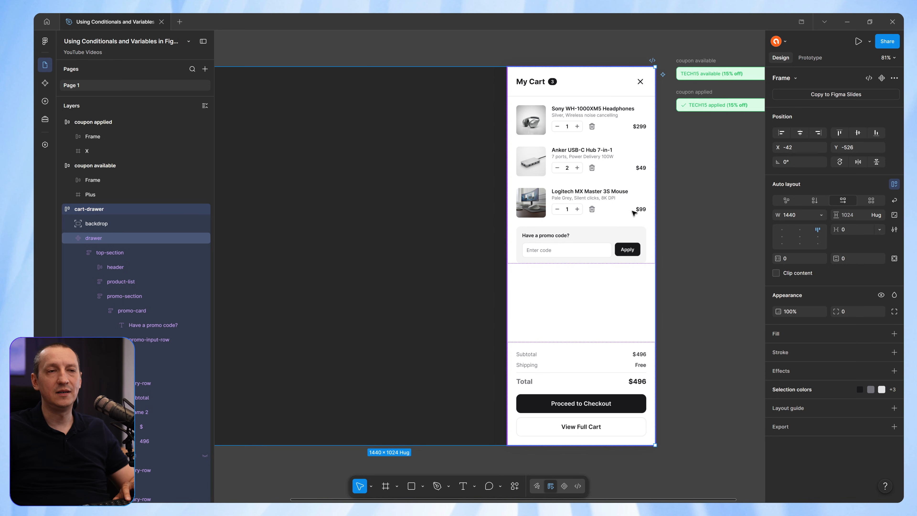
# - Combine the coupon available and coupon applied frames into one component set
pyautogui.scroll(5, 595, 155)
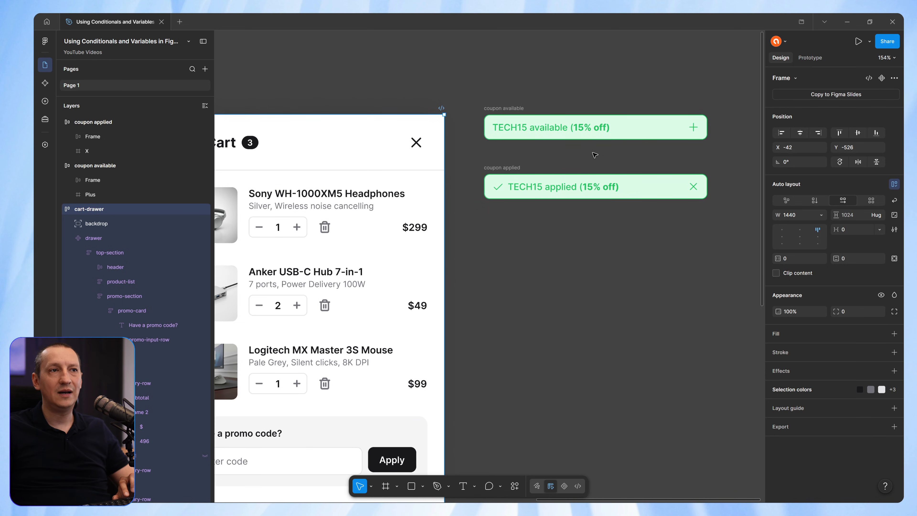
pyautogui.click(504, 108)
pyautogui.keyDown('shift'); pyautogui.click(509, 168); pyautogui.keyUp('shift')
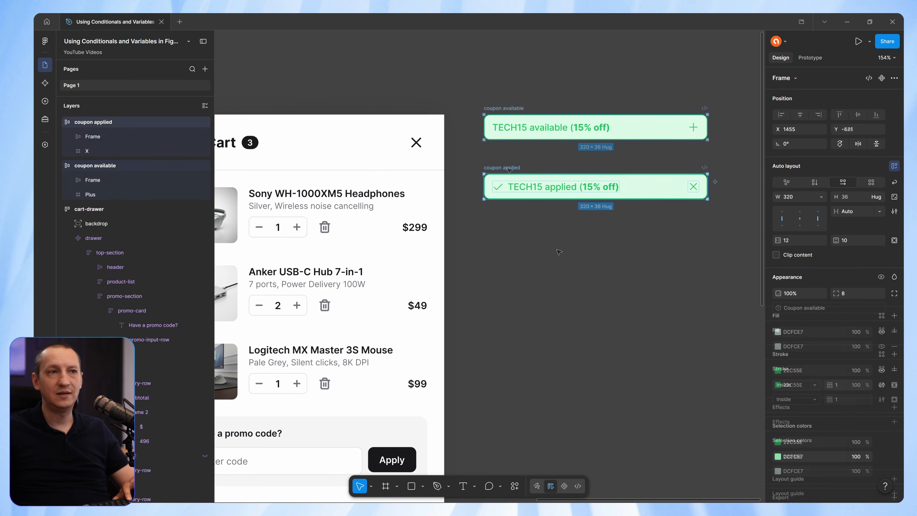
pyautogui.click(559, 252)
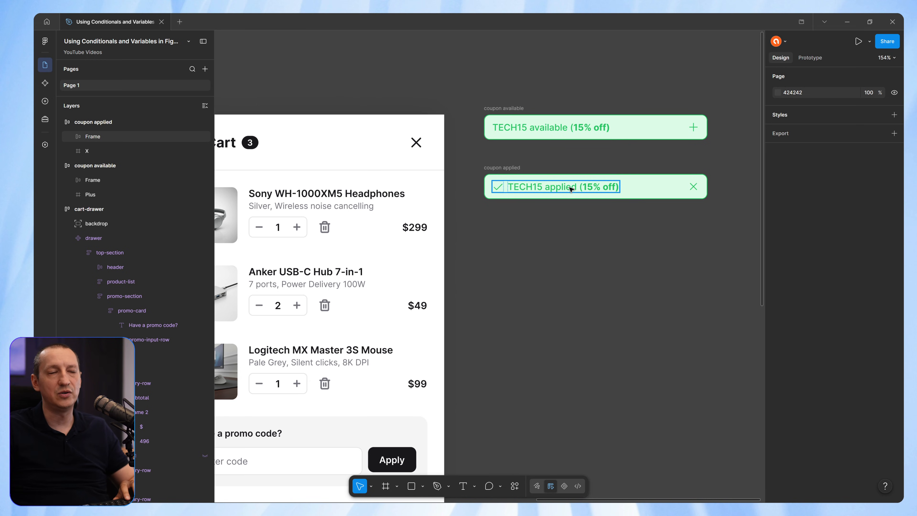
pyautogui.moveTo(456, 78); pyautogui.dragTo(651, 250)
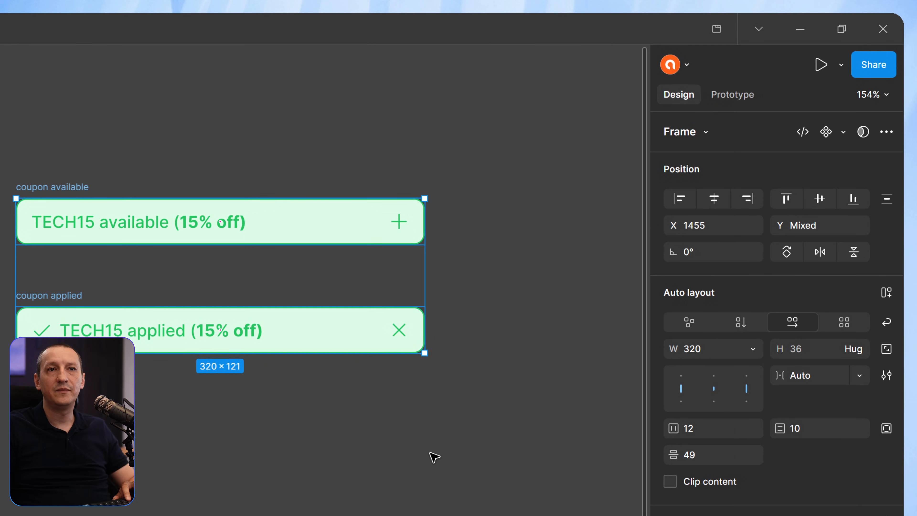
pyautogui.click(845, 133)
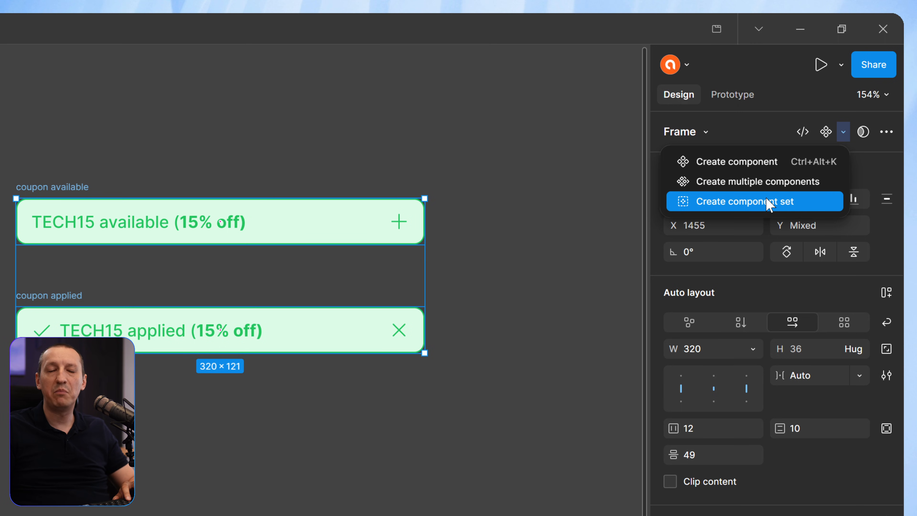
pyautogui.click(770, 205)
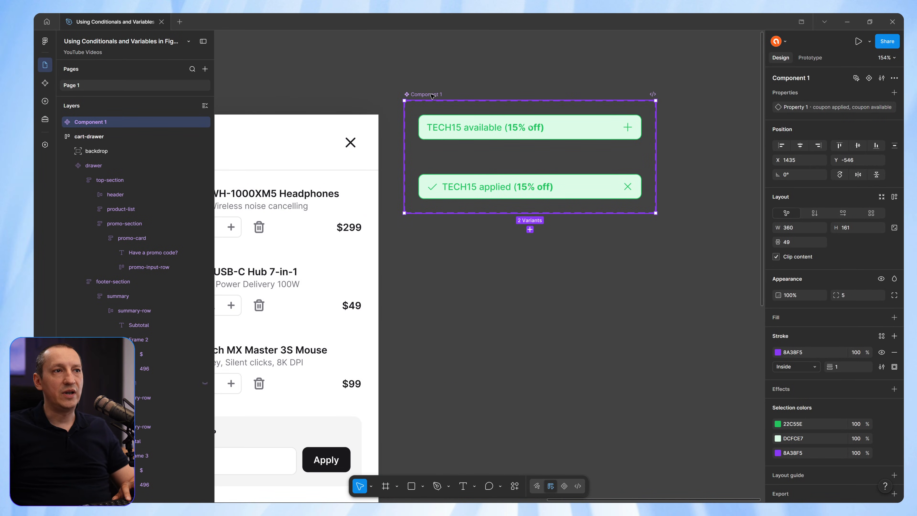
# - Move the new component set level with the cart drawer's upper edge and rename it coupon
pyautogui.moveTo(432, 96); pyautogui.dragTo(441, 110)
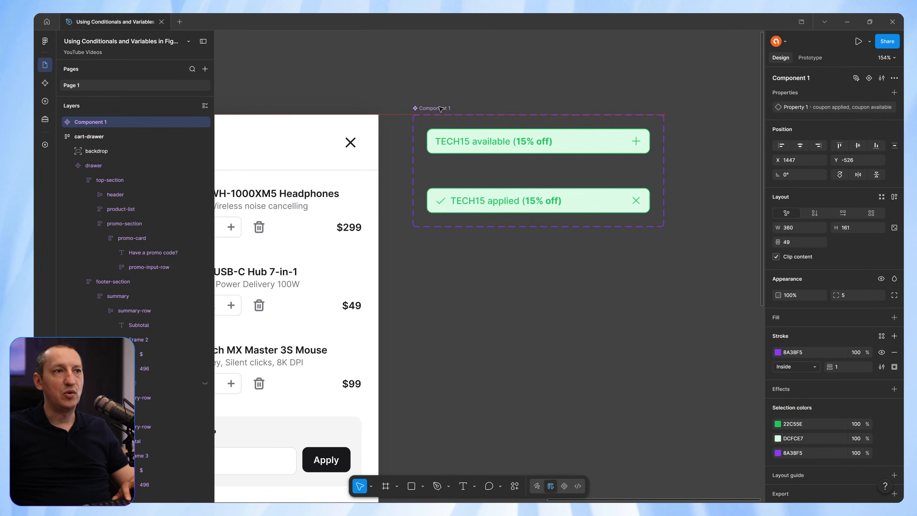
pyautogui.doubleClick(439, 108)
pyautogui.write('coupon')
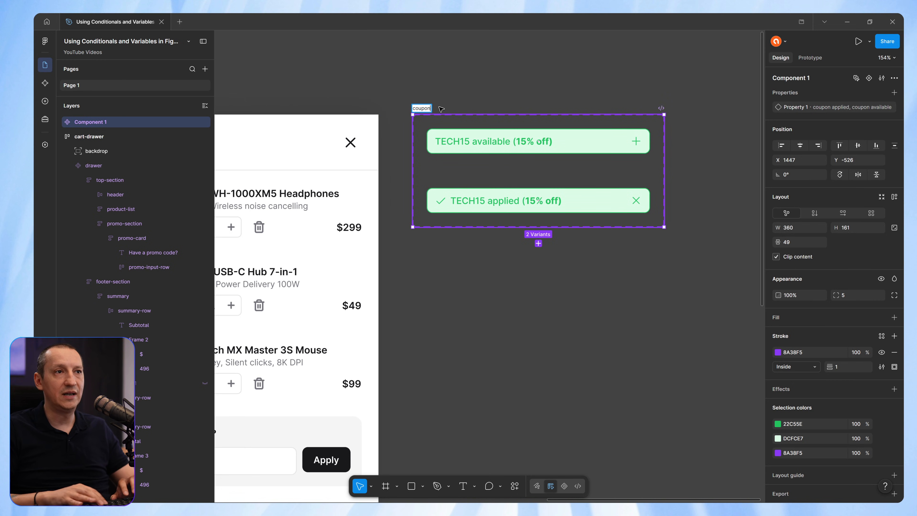
pyautogui.press('Return')
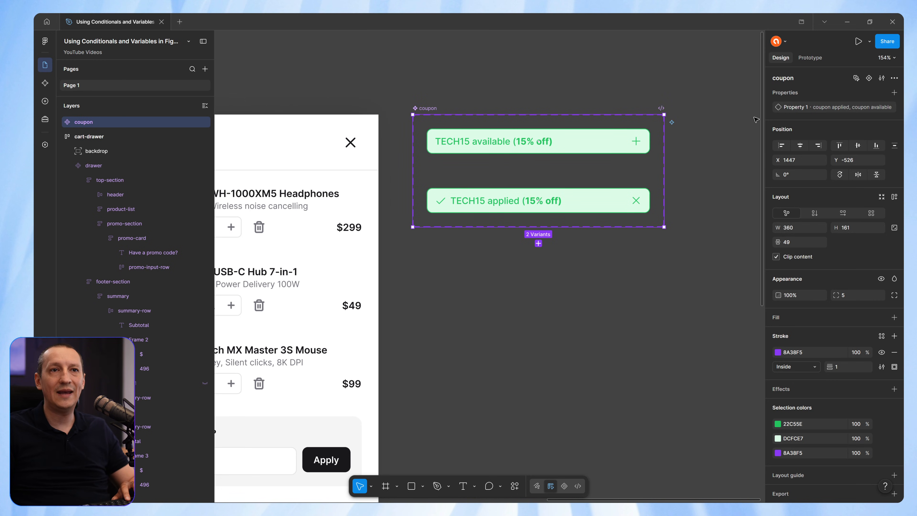
# - Rename the coupon component set's variant property to Type
pyautogui.doubleClick(798, 107)
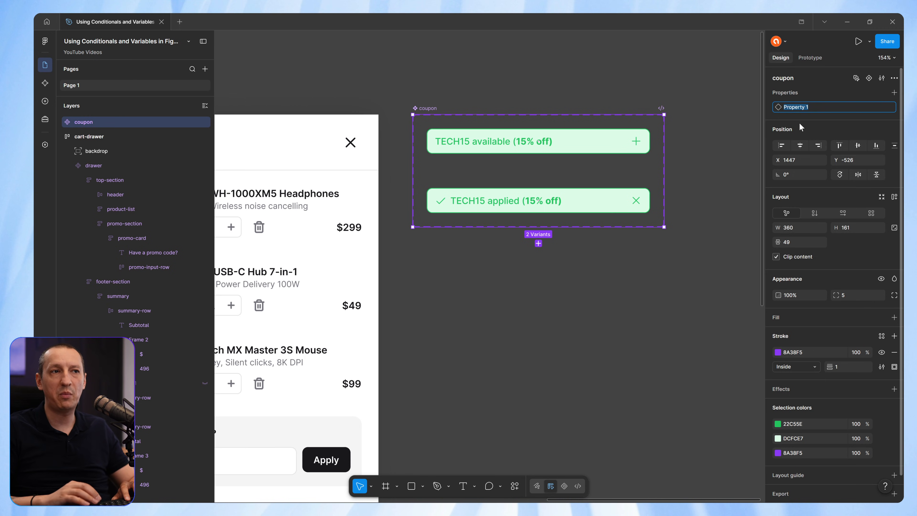
pyautogui.write('Type')
pyautogui.press('Return')
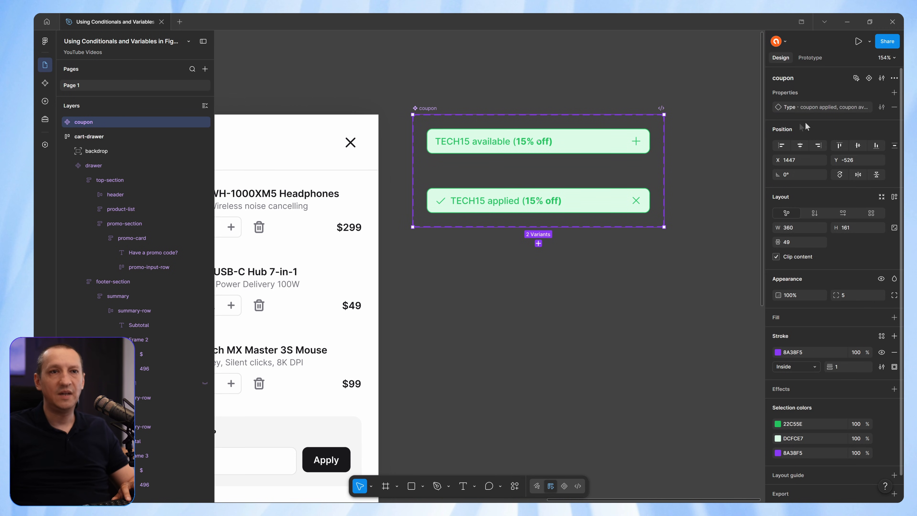
# - Copy the coupon available variant and paste an instance of it into the promo-card frame under the code input row
pyautogui.click(512, 141)
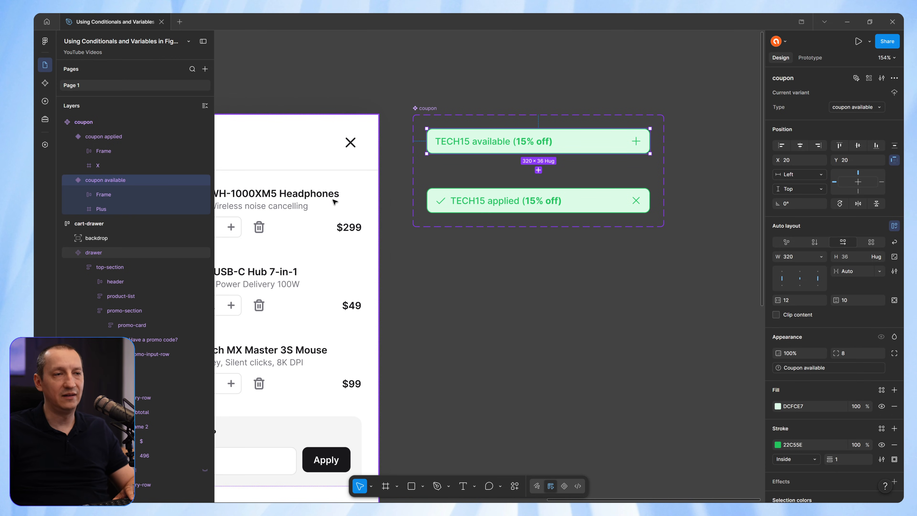
pyautogui.moveTo(456, 241); pyautogui.dragTo(649, 127)
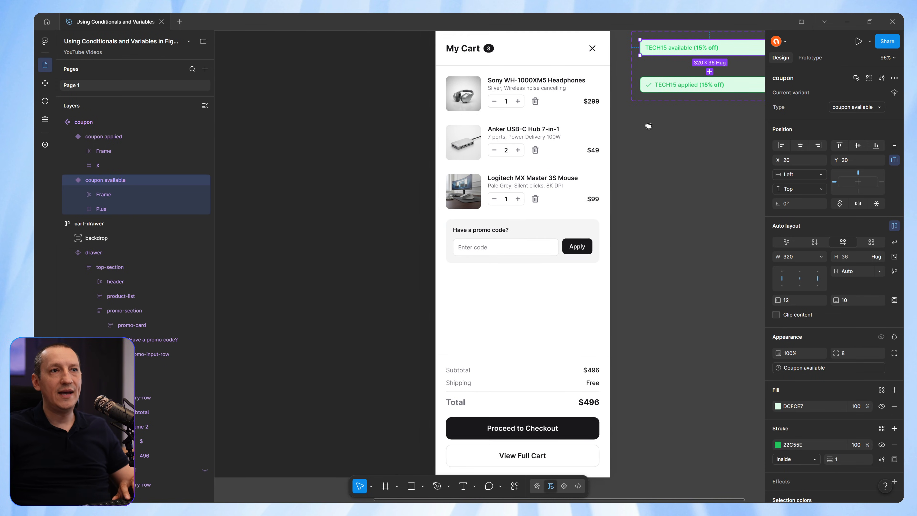
pyautogui.scroll(2, 667, 160)
pyautogui.scroll(3, 636, 112)
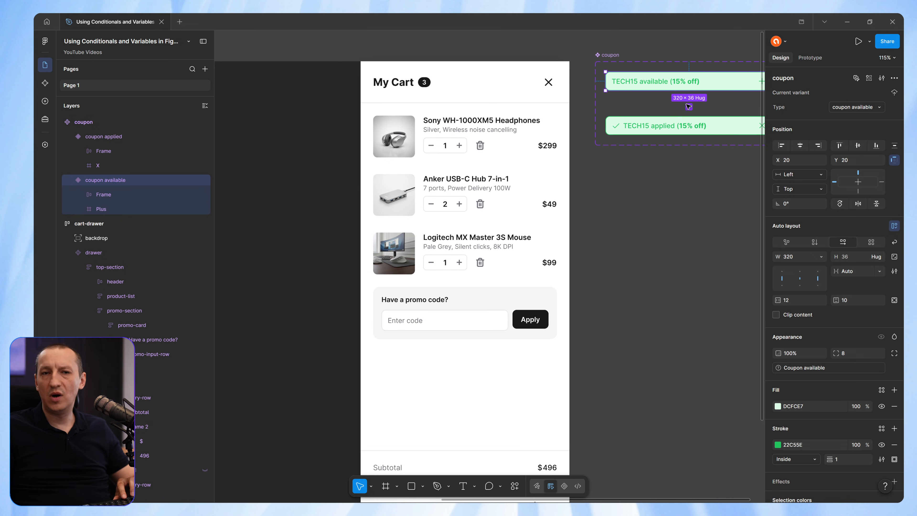
pyautogui.click(444, 319)
pyautogui.click(444, 319)
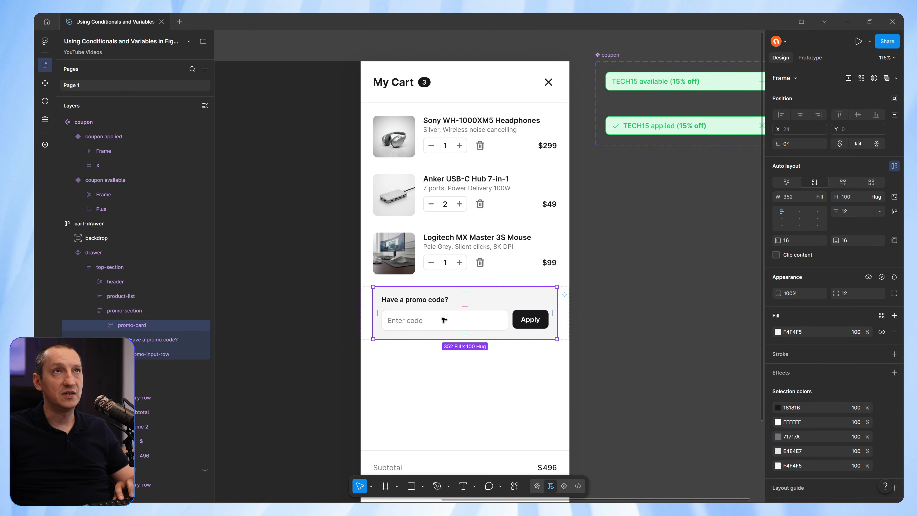
pyautogui.hotkey('ctrl', 'v')
pyautogui.scroll(-5, 639, 289)
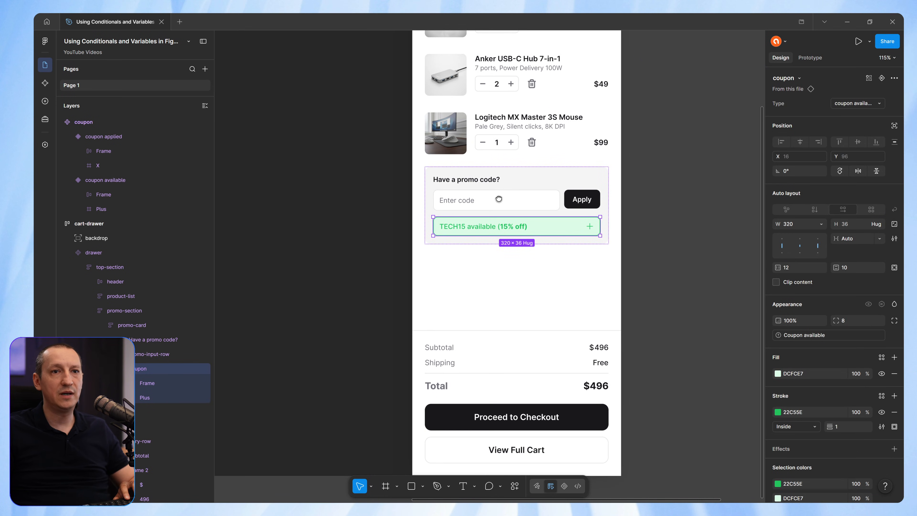
# - Set the width of the coupon instance in the promo card to Fill container
pyautogui.click(821, 223)
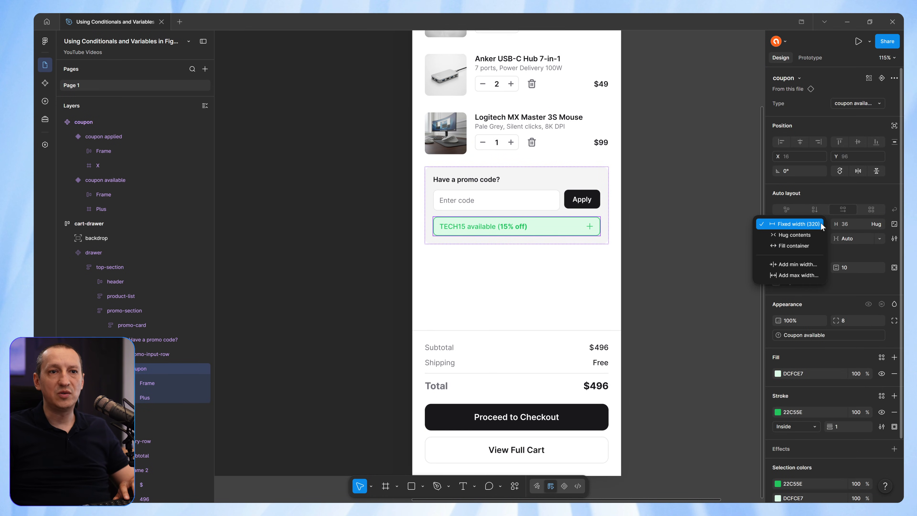
pyautogui.click(804, 245)
pyautogui.click(631, 224)
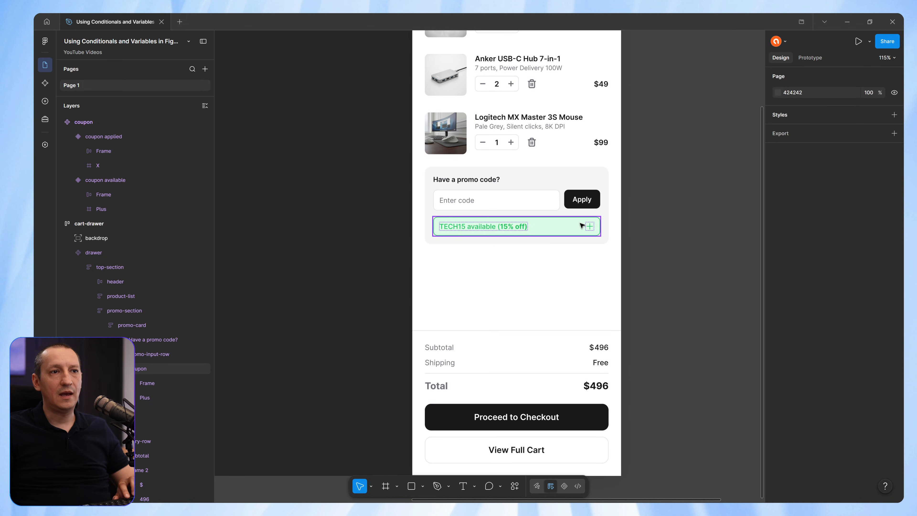
# - Widen the properties sidebar slightly and review the Type variant options of the coupon instance in the promo card
pyautogui.keyDown('ctrl'); pyautogui.click(580, 222); pyautogui.keyUp('ctrl')
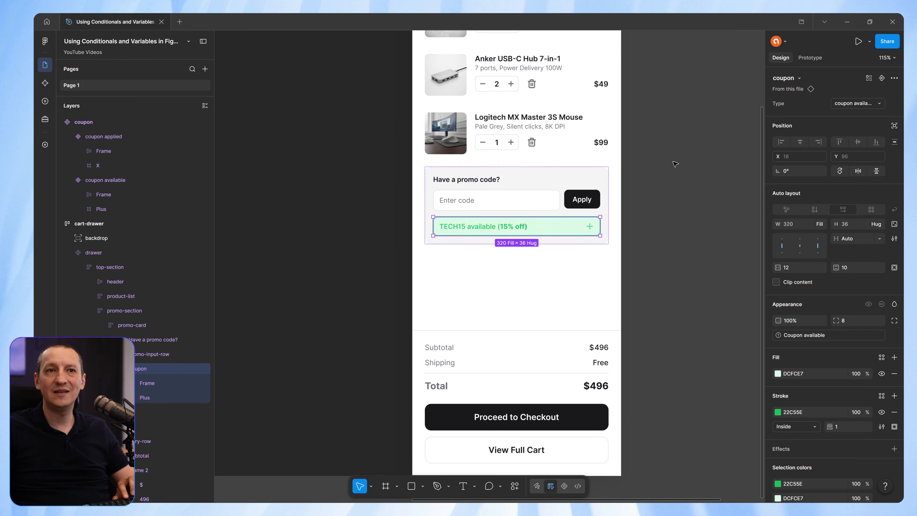
pyautogui.moveTo(765, 128); pyautogui.dragTo(755, 128)
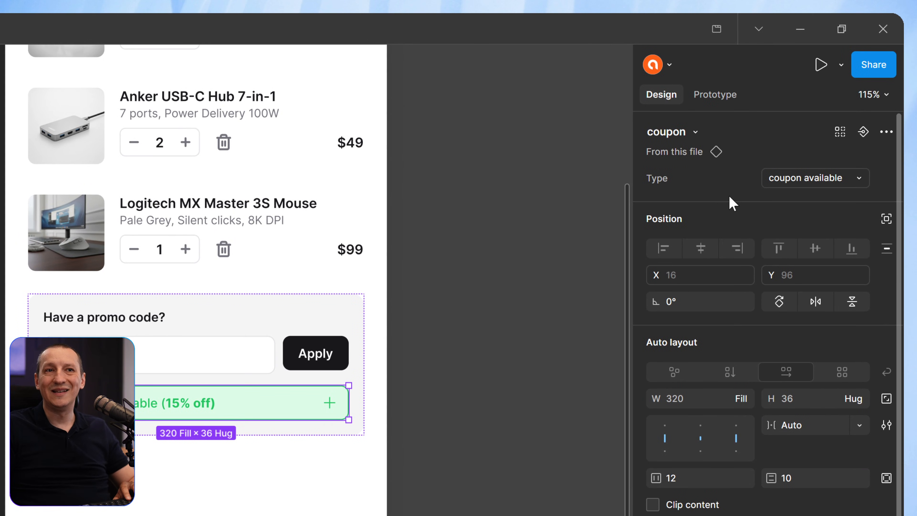
pyautogui.click(824, 178)
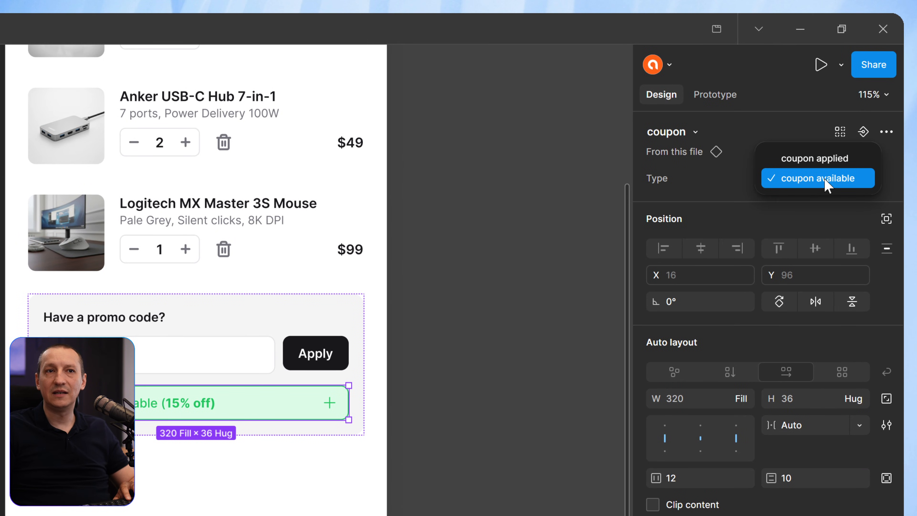
pyautogui.click(715, 178)
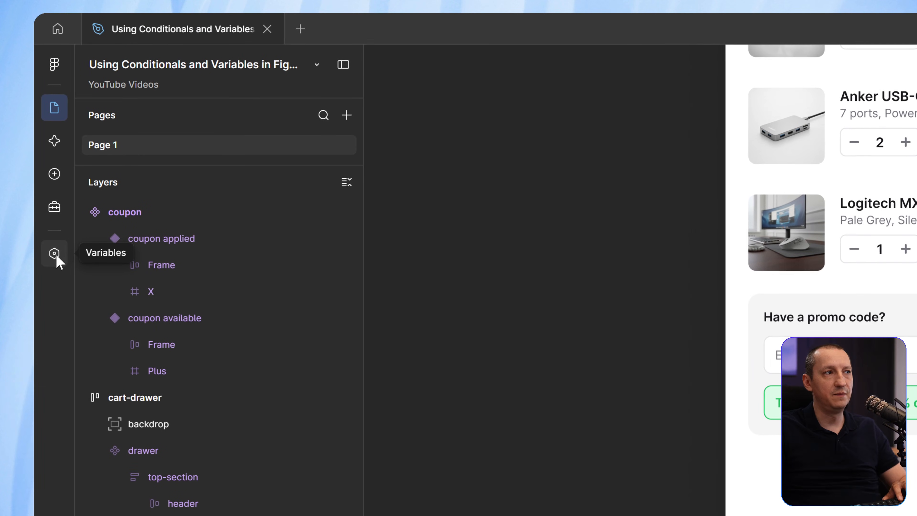
# - Open the file's variables and create a collection named Prototyping
pyautogui.click(54, 253)
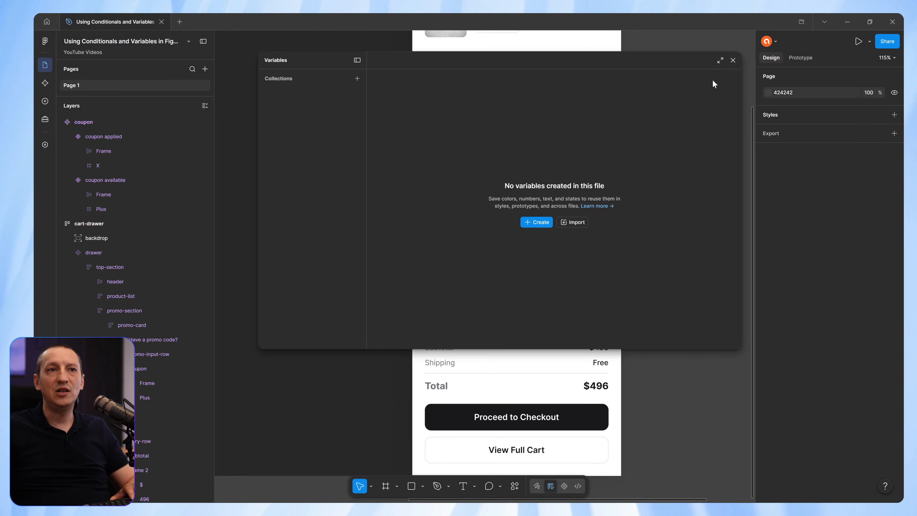
pyautogui.click(720, 61)
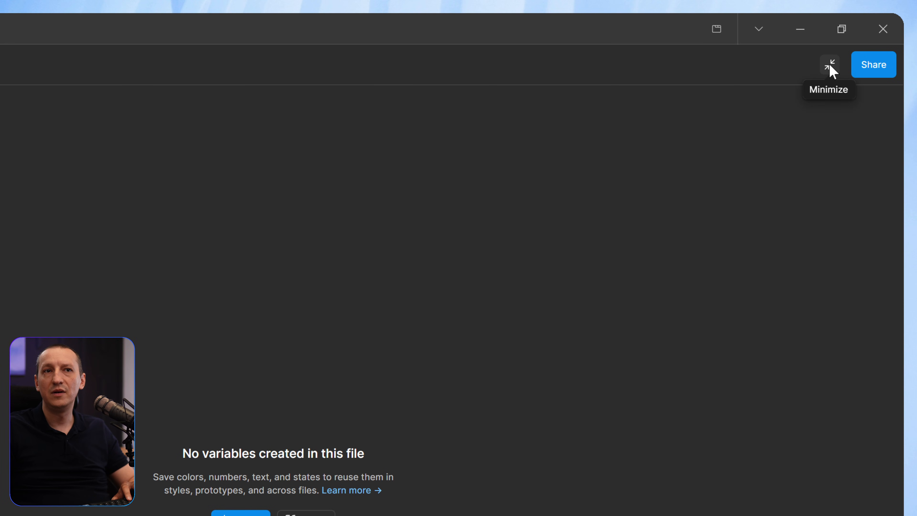
pyautogui.click(830, 68)
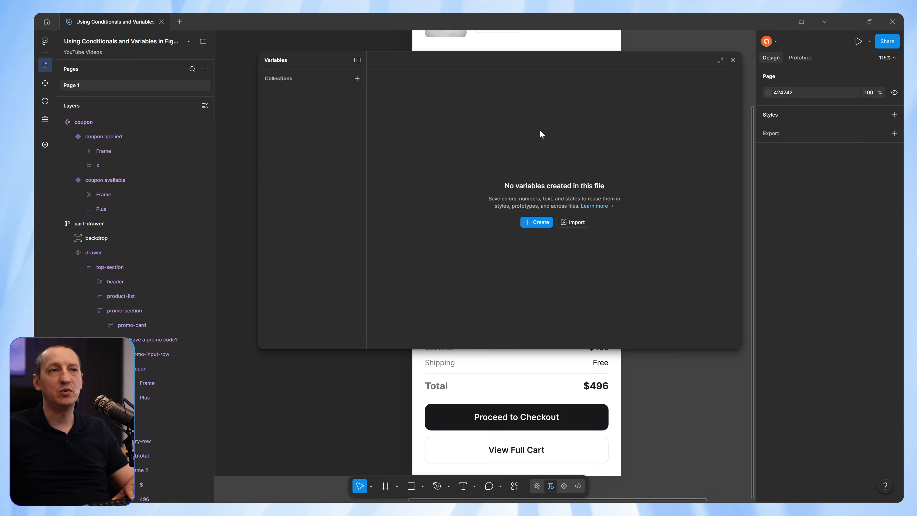
pyautogui.moveTo(530, 65); pyautogui.dragTo(560, 81)
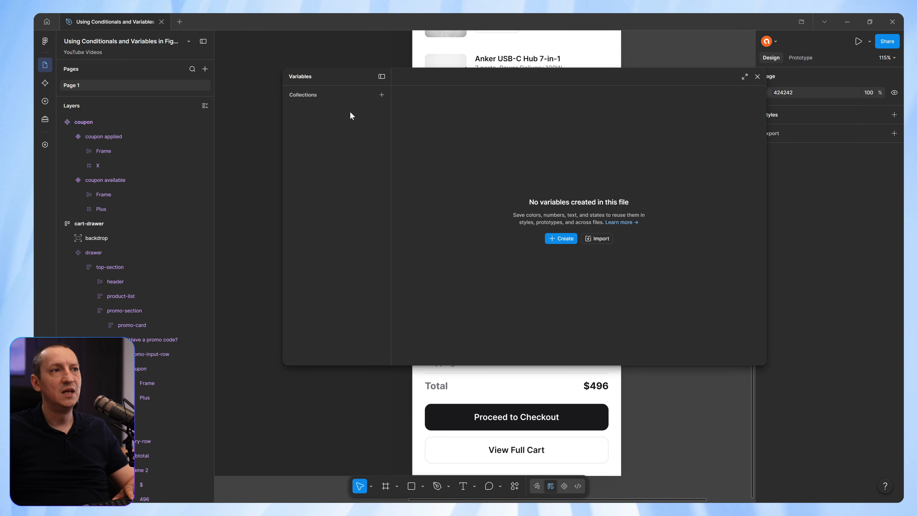
pyautogui.click(381, 95)
pyautogui.write('Prototyping')
pyautogui.press('Return')
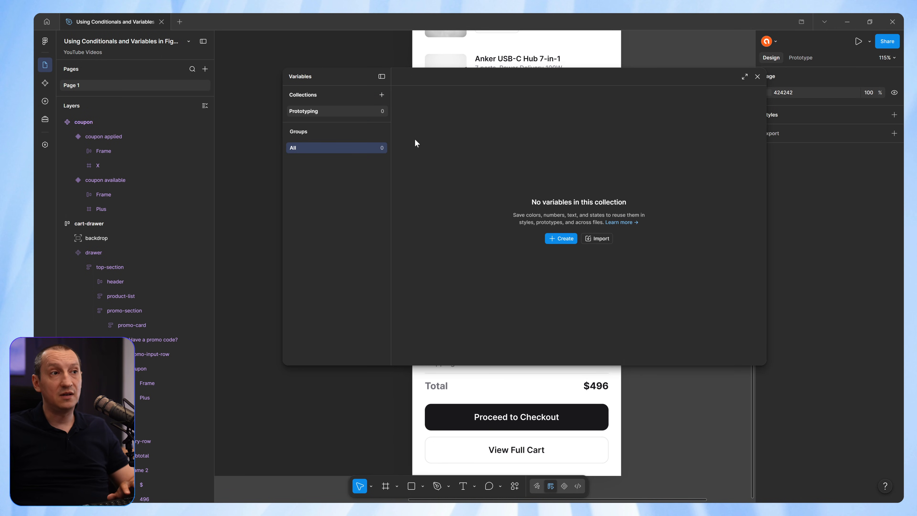
# - Create a Boolean variable named Coupon available in the Prototyping collection with the value True
pyautogui.click(566, 239)
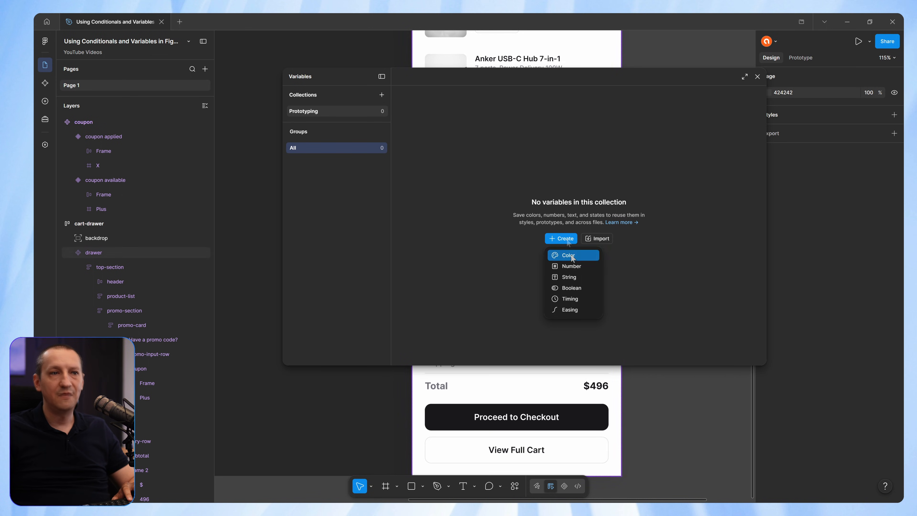
pyautogui.click(577, 288)
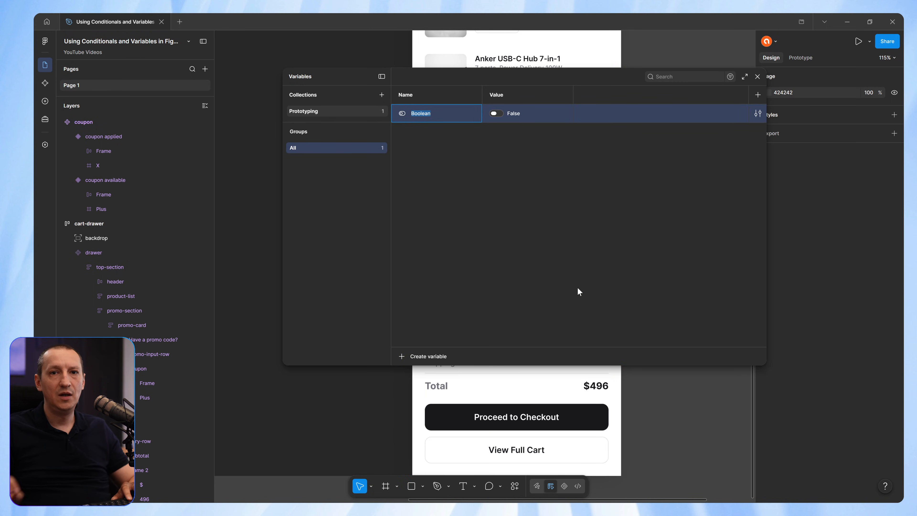
pyautogui.write('Coupon available')
pyautogui.press('Return')
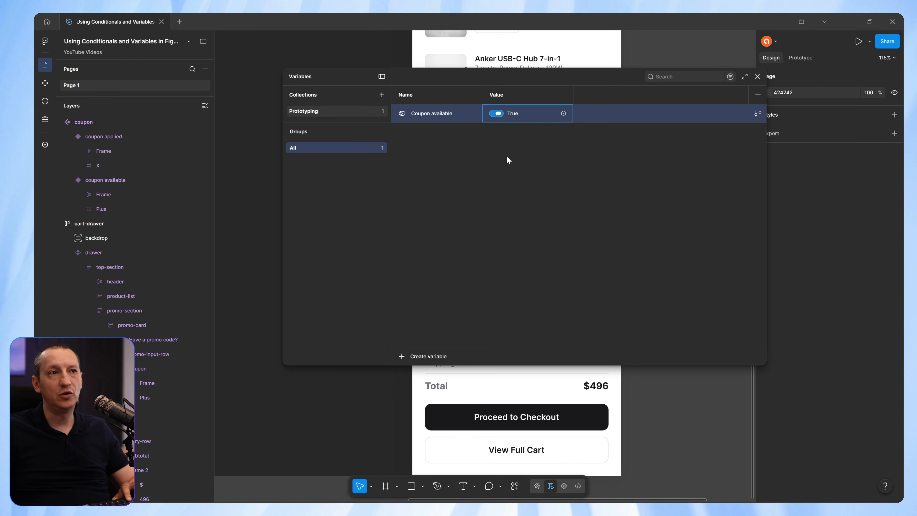
# - Add a Boolean variable named Coupon applied to the Prototyping collection with the value False
pyautogui.click(426, 356)
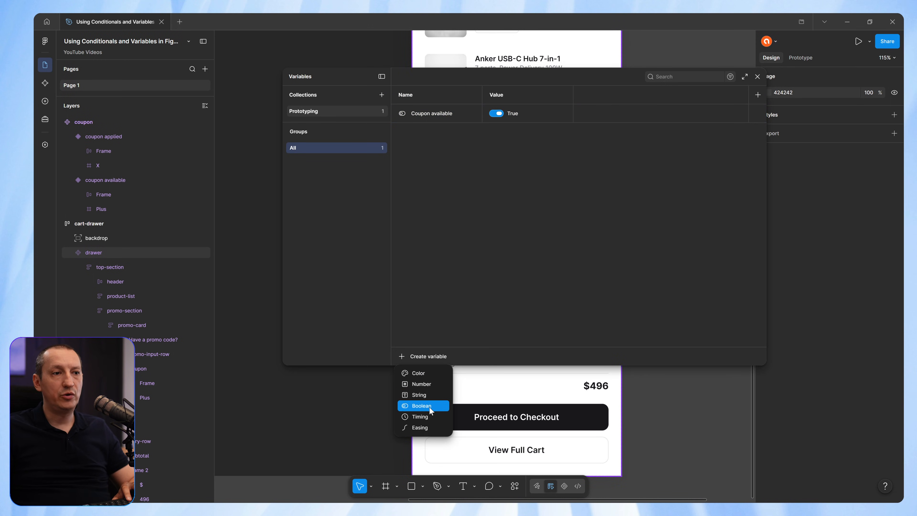
pyautogui.click(422, 406)
pyautogui.write('Coupon applied')
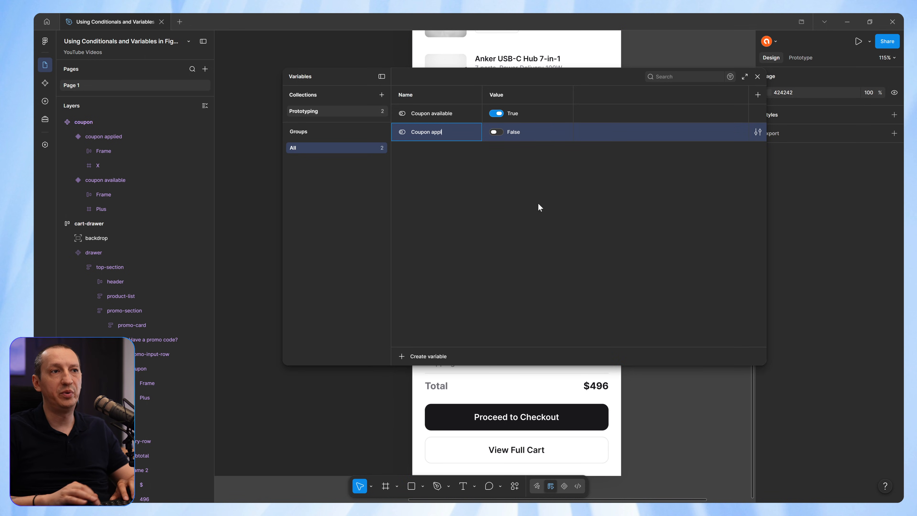
pyautogui.press('Return')
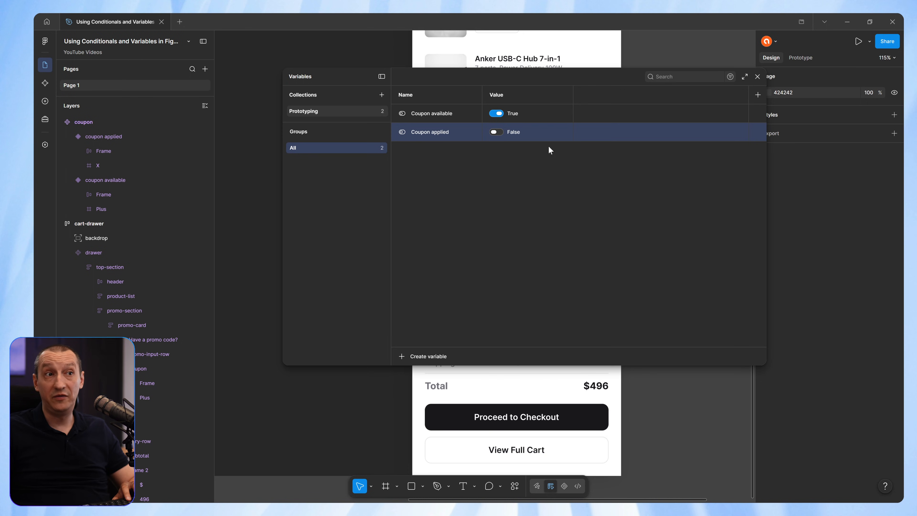
# - Add a Number variable named Cart total to the Prototyping collection with the value 496
pyautogui.click(426, 357)
pyautogui.click(421, 384)
pyautogui.write('Cart total')
pyautogui.press('Return')
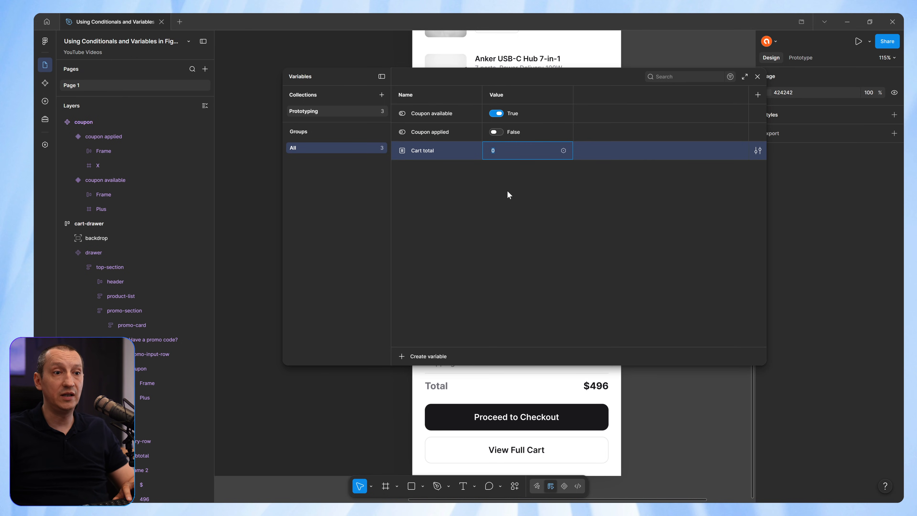
pyautogui.write('496')
pyautogui.press('Return')
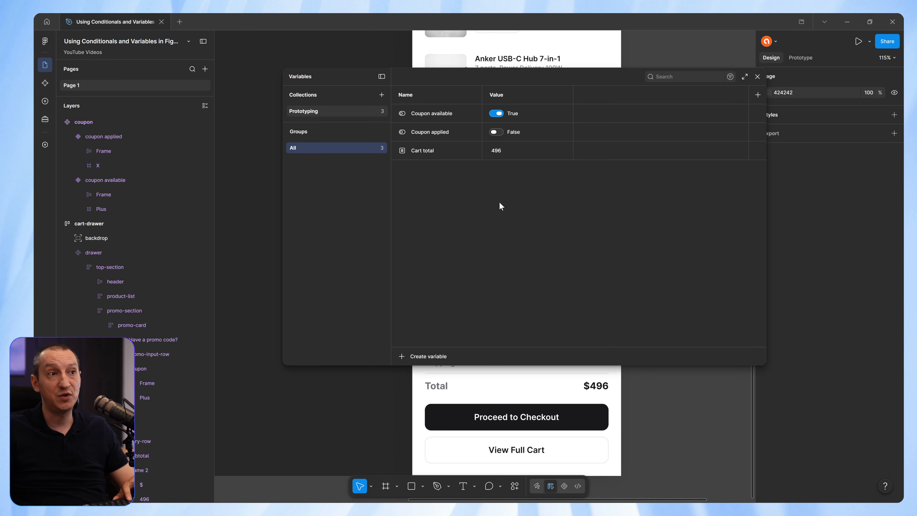
# - Bind the Total row's amount text in the cart summary to the Cart total variable
pyautogui.click(758, 77)
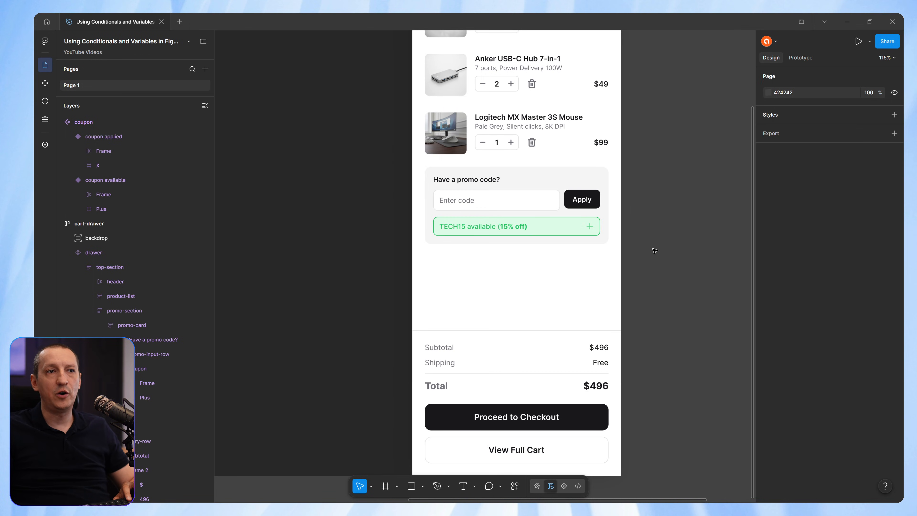
pyautogui.scroll(-3, 651, 254)
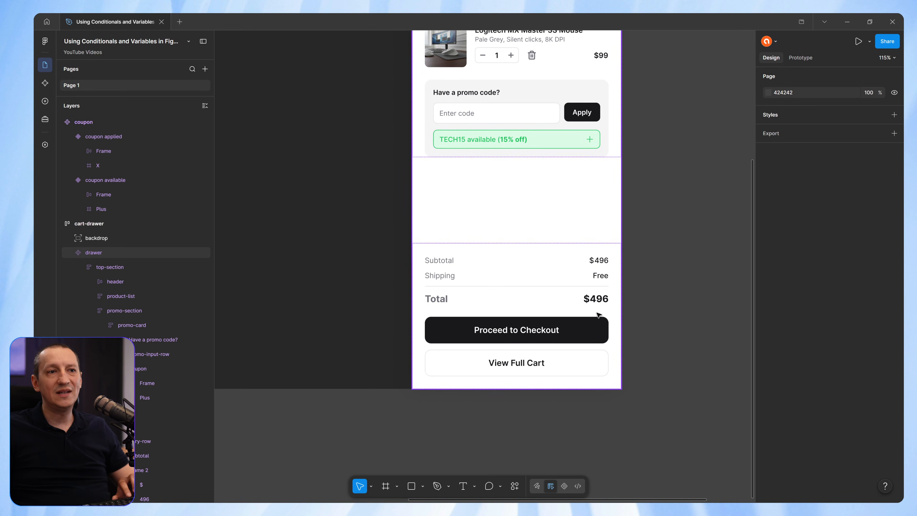
pyautogui.scroll(5, 606, 322)
pyautogui.click(606, 287)
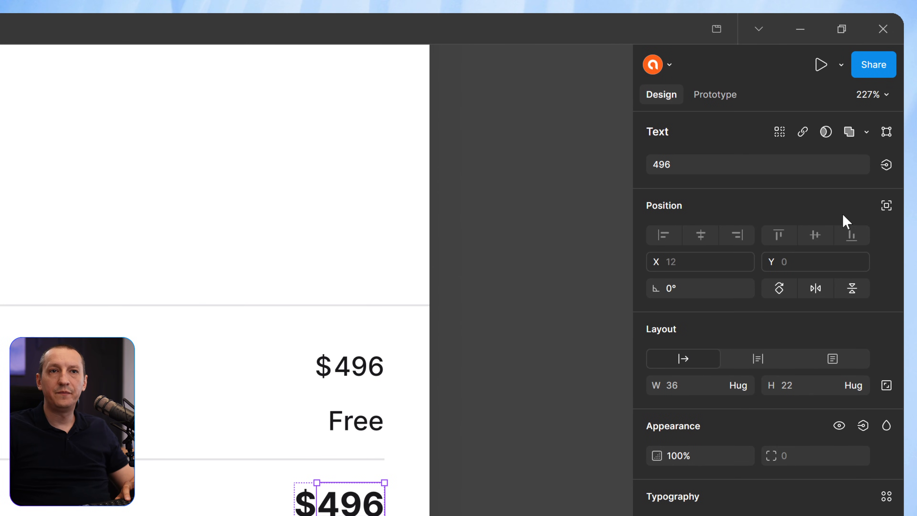
pyautogui.click(889, 165)
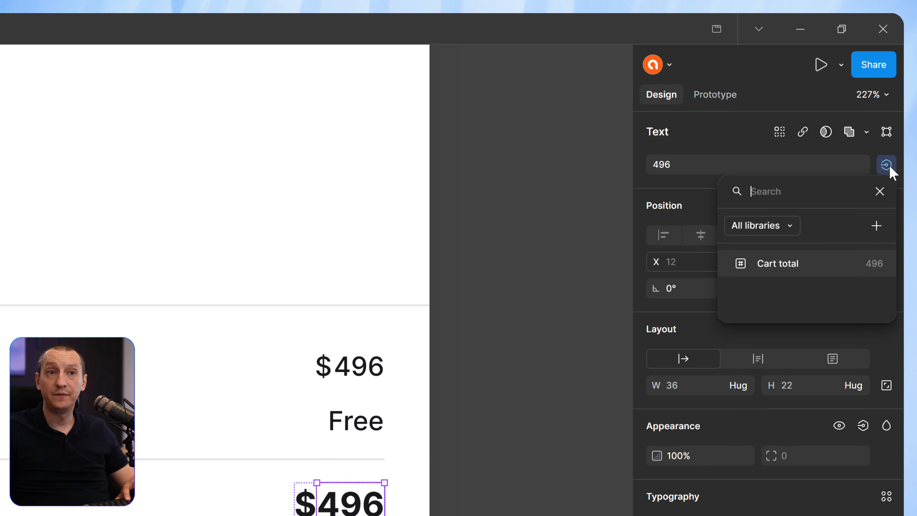
pyautogui.click(806, 275)
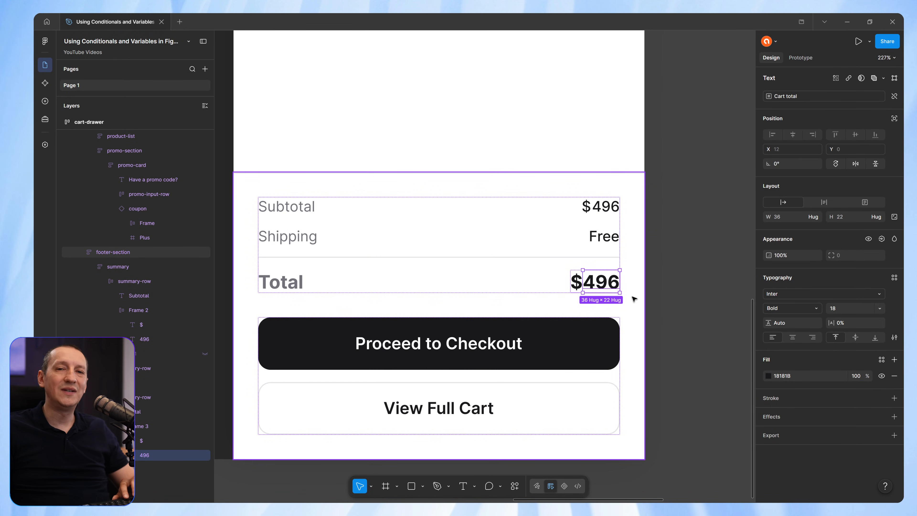
pyautogui.click(634, 279)
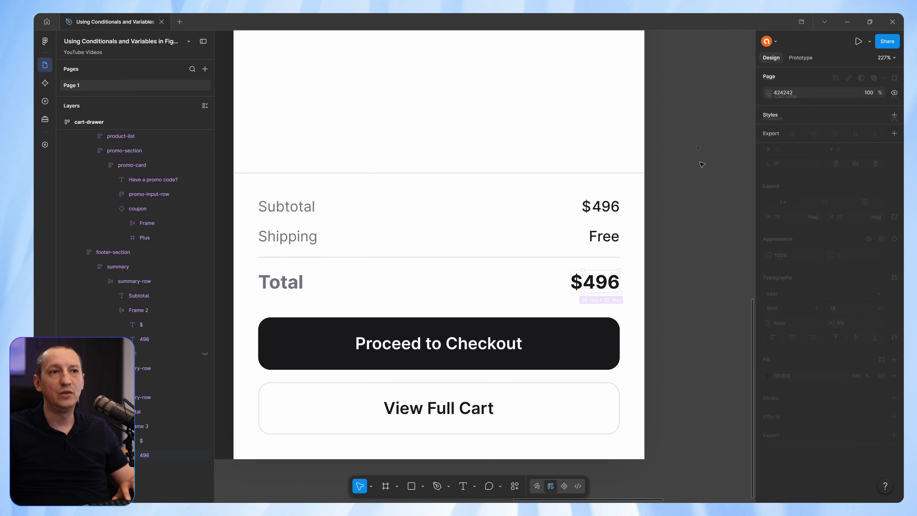
# - Test the total's variable binding by setting Cart total to 800, and undo that change
pyautogui.click(44, 145)
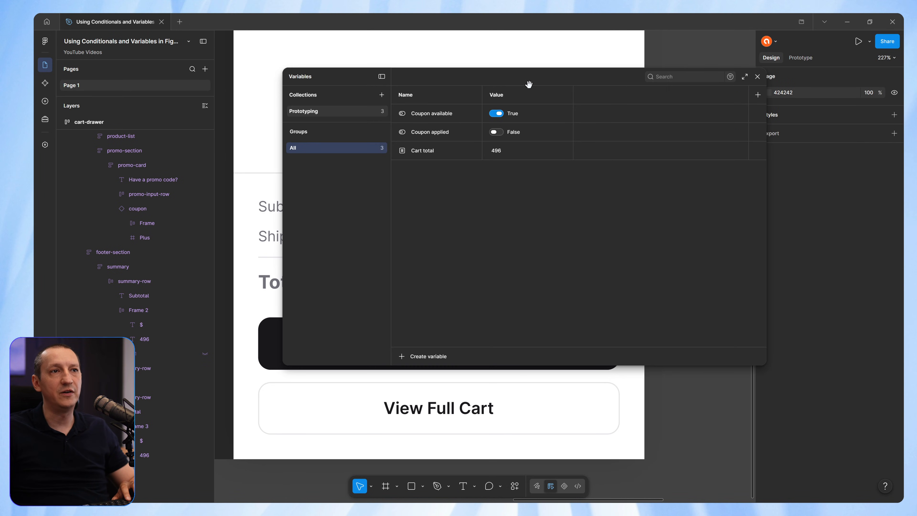
pyautogui.moveTo(541, 84); pyautogui.dragTo(325, 90)
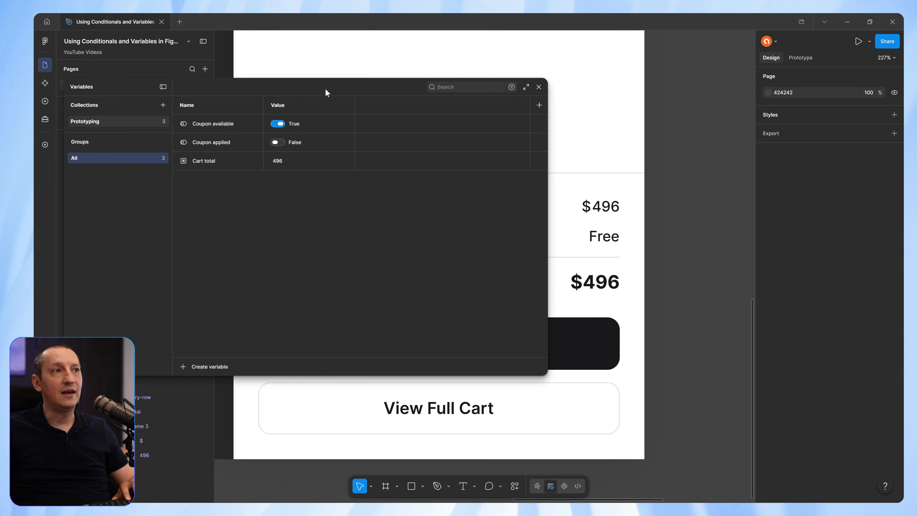
pyautogui.click(278, 162)
pyautogui.write('800')
pyautogui.press('Return')
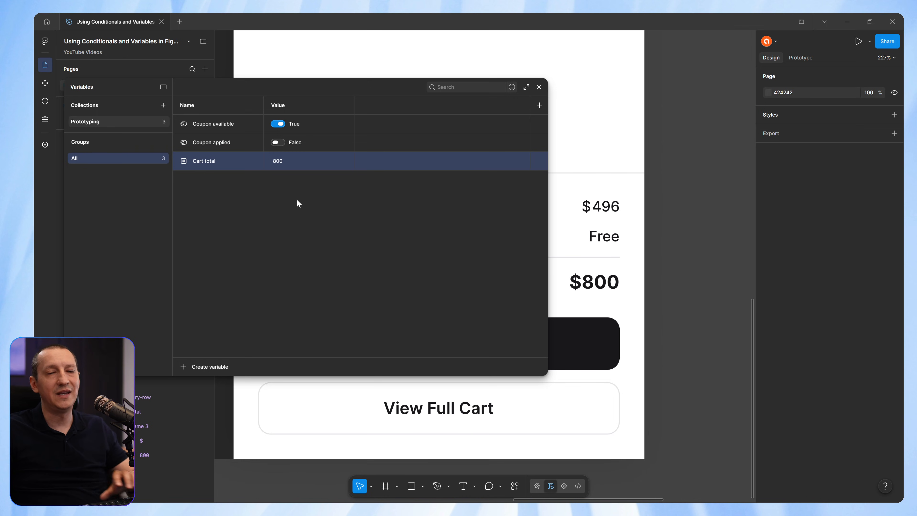
pyautogui.hotkey('ctrl', 'z')
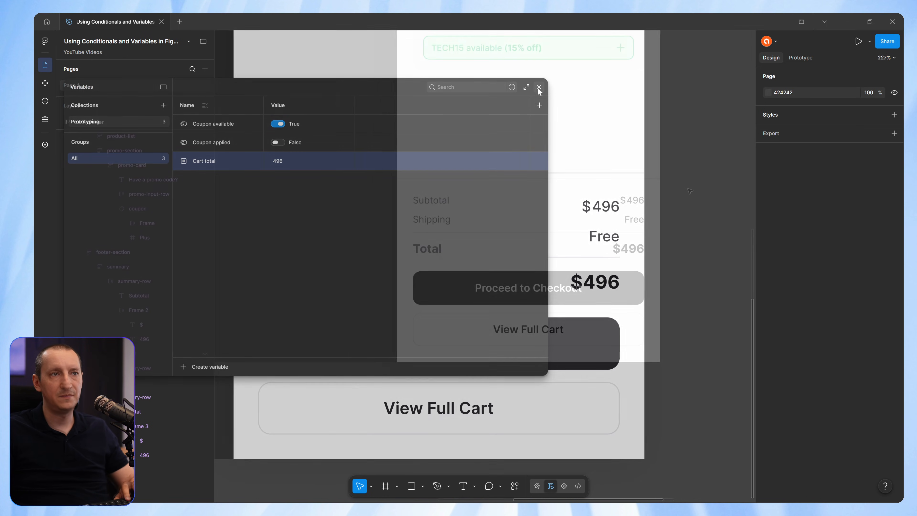
# - Copy the coupon instance from the promo card into the cart summary, between the Subtotal and Shipping rows
pyautogui.scroll(3, 695, 195)
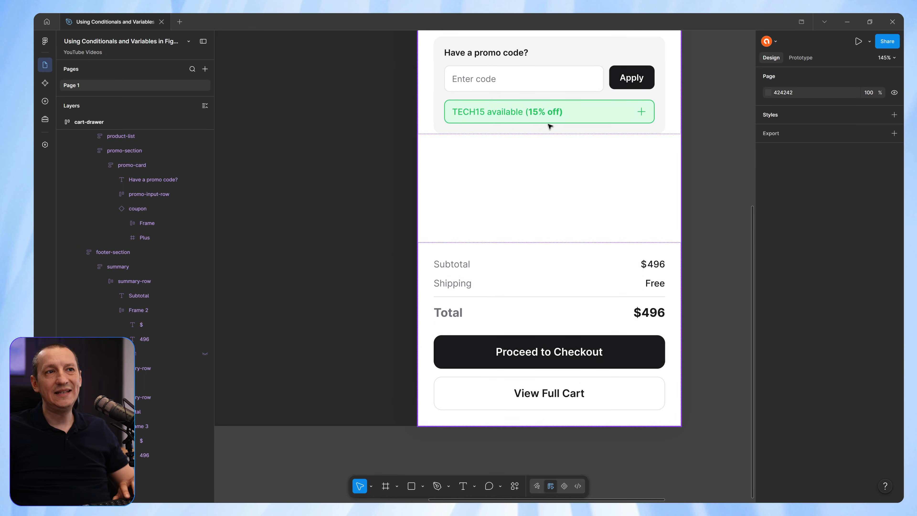
pyautogui.click(571, 108)
pyautogui.doubleClick(571, 108)
pyautogui.doubleClick(572, 108)
pyautogui.doubleClick(571, 108)
pyautogui.doubleClick(572, 110)
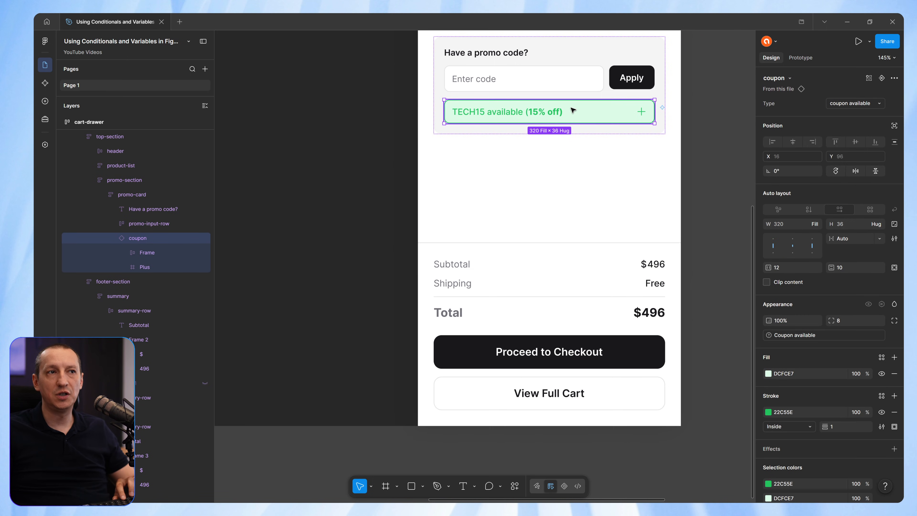
pyautogui.click(480, 266)
pyautogui.click(479, 267)
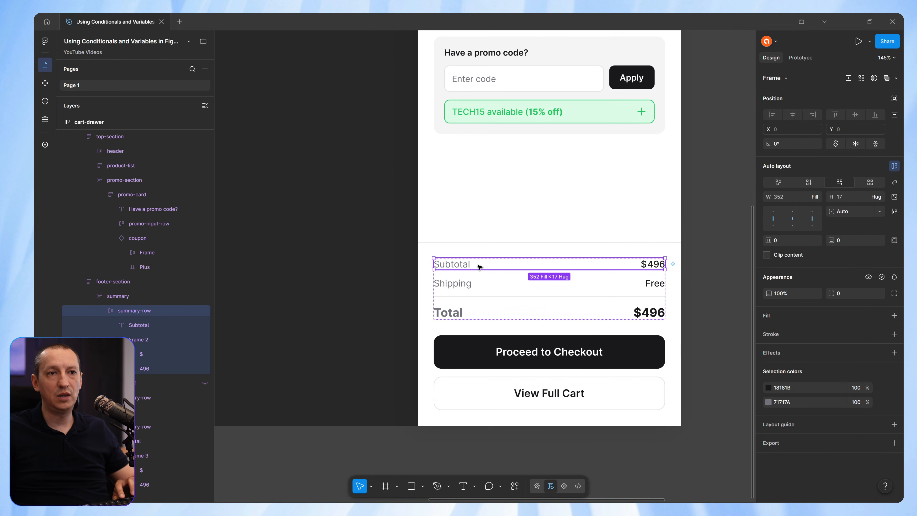
pyautogui.click(484, 277)
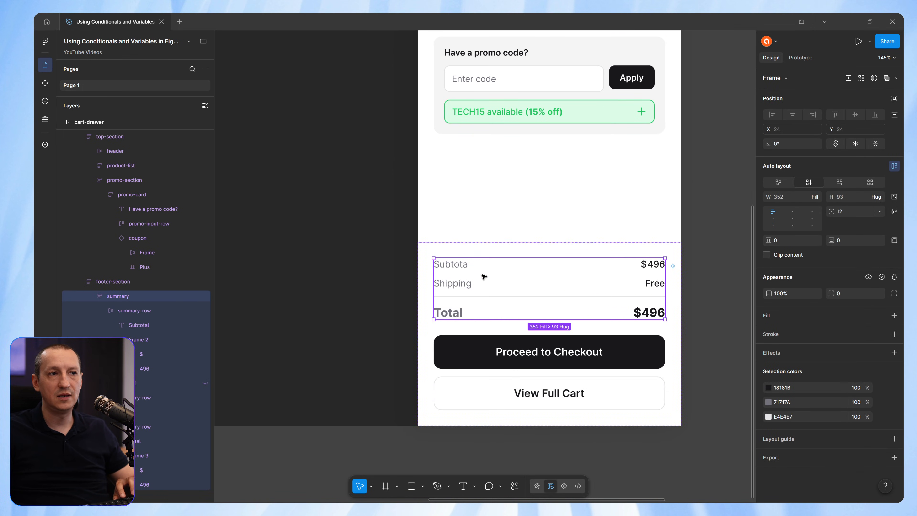
pyautogui.hotkey('ctrl', 'v')
pyautogui.moveTo(482, 275)
pyautogui.mouseDown()
pyautogui.moveTo(480, 261)
pyautogui.moveTo(470, 271)
pyautogui.moveTo(482, 267)
pyautogui.mouseUp()
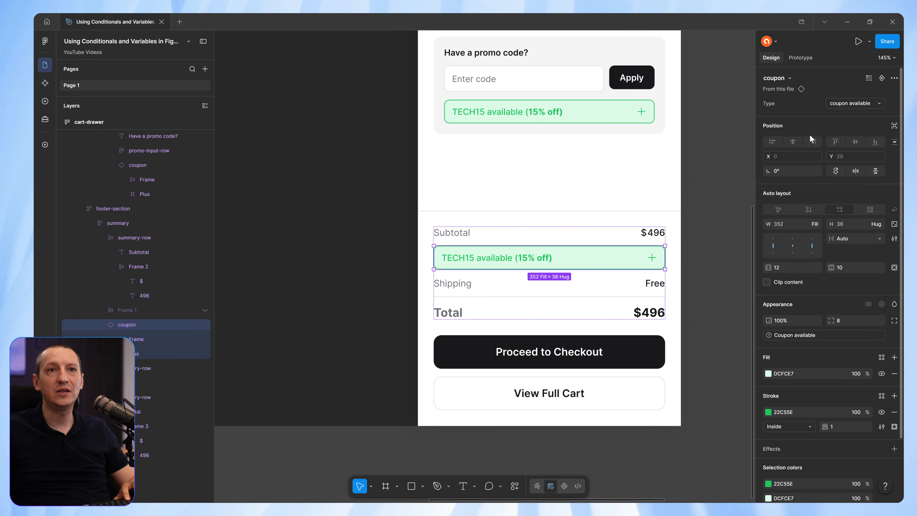
# - Switch the summary coupon instance to the coupon applied variant
pyautogui.click(856, 104)
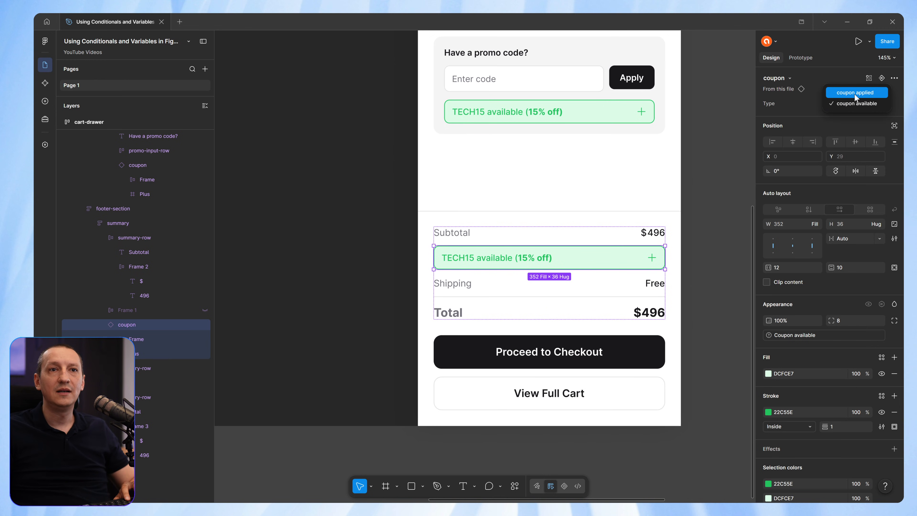
pyautogui.click(855, 93)
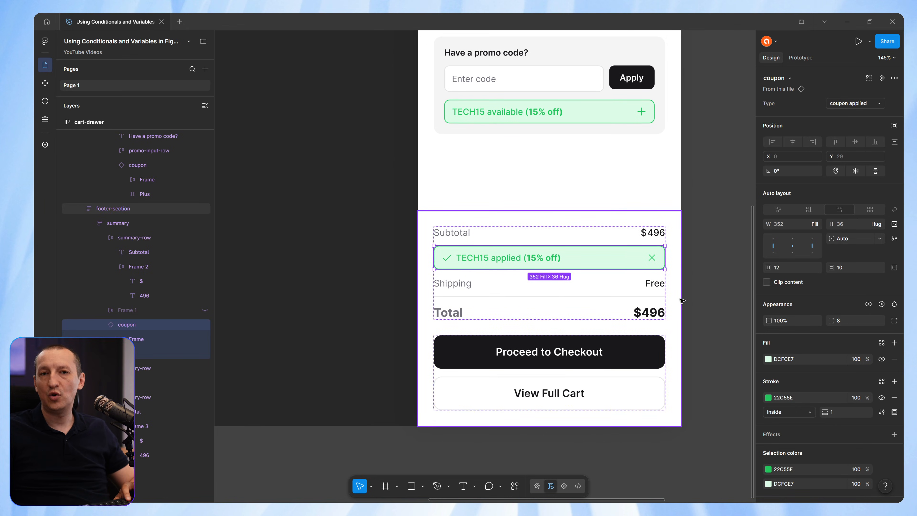
pyautogui.click(709, 265)
# - Bind the visibility of the promo card's coupon instance to the Coupon available variable
pyautogui.scroll(3, 709, 265)
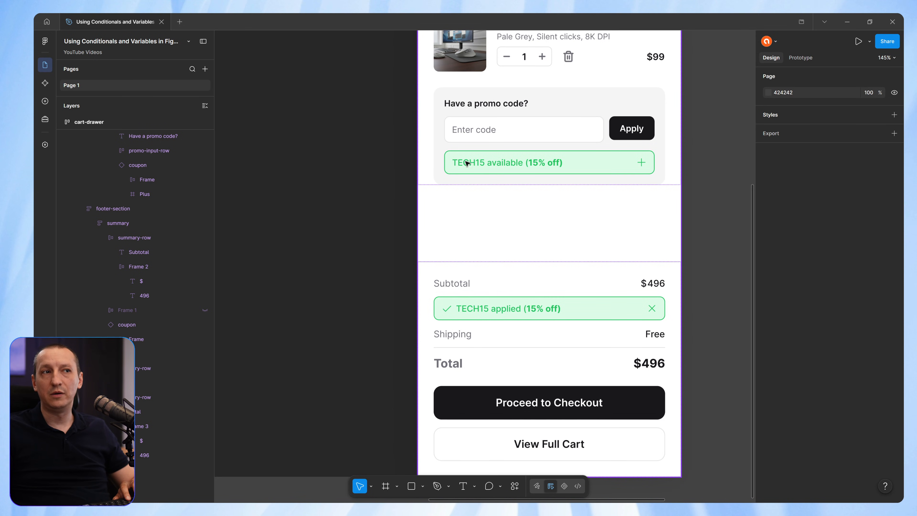
pyautogui.scroll(1, 534, 133)
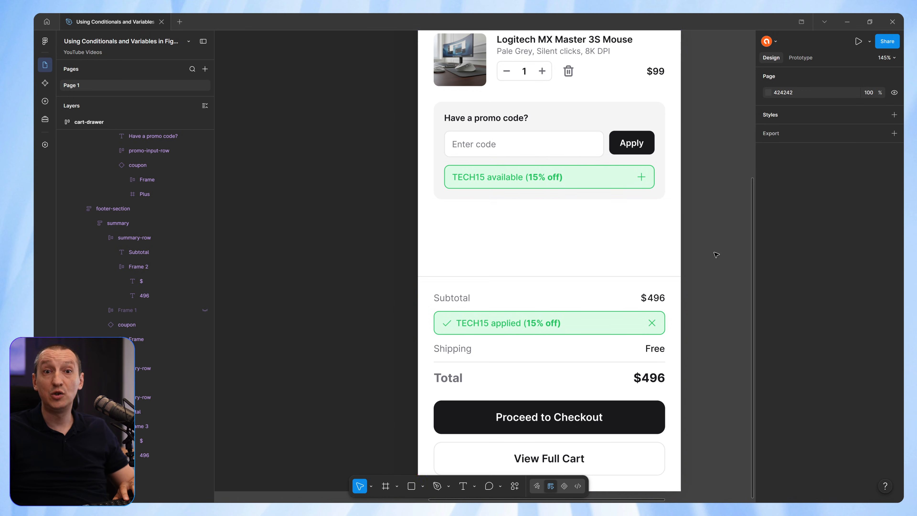
pyautogui.click(628, 179)
pyautogui.press('Escape')
pyautogui.keyDown('ctrl'); pyautogui.click(595, 180); pyautogui.keyUp('ctrl')
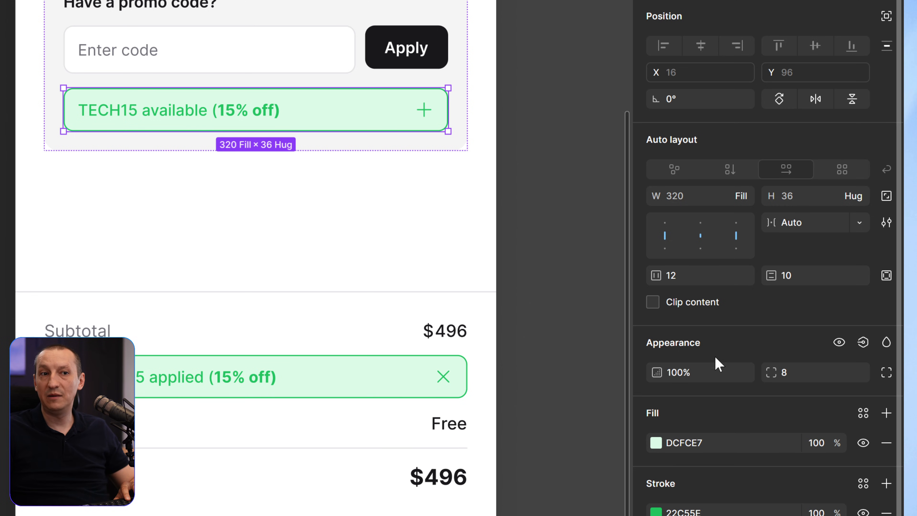
pyautogui.click(865, 343)
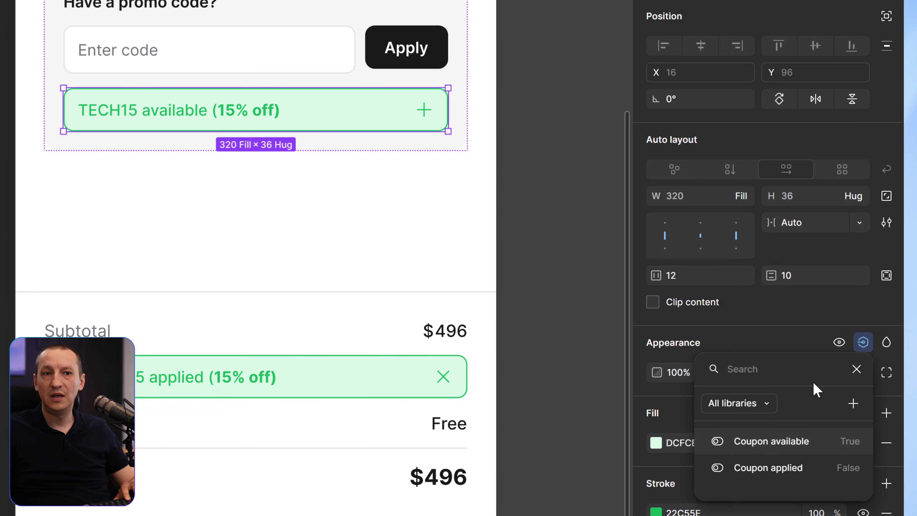
pyautogui.click(797, 443)
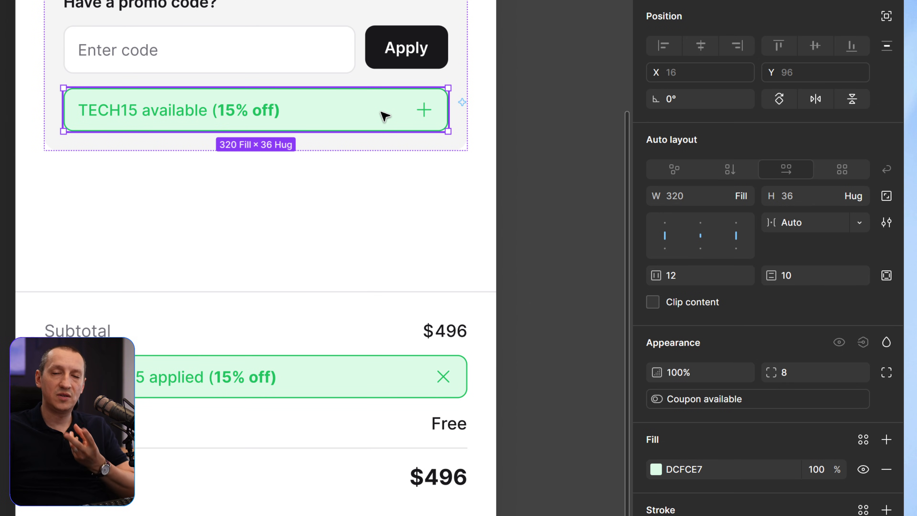
# - Bind the visibility of the summary's TECH15 applied coupon to the Coupon applied variable
pyautogui.scroll(-5, 368, 119)
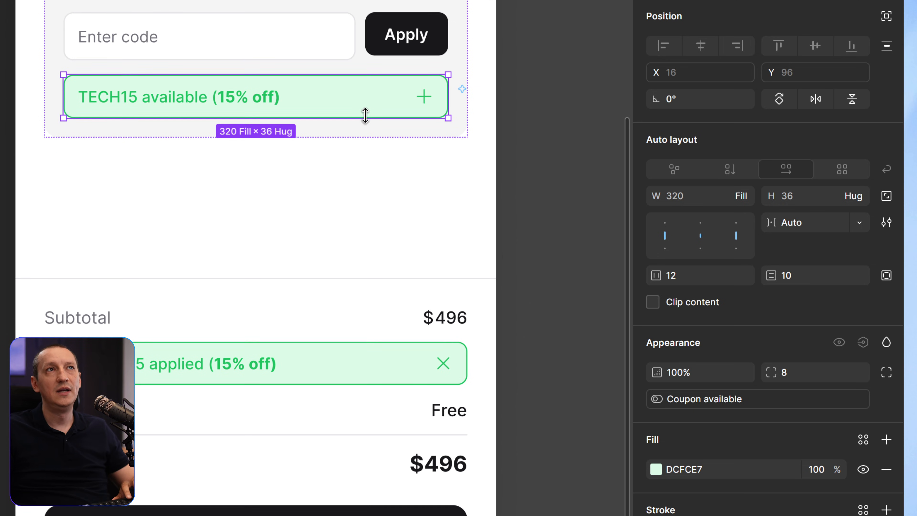
pyautogui.scroll(-2, 365, 119)
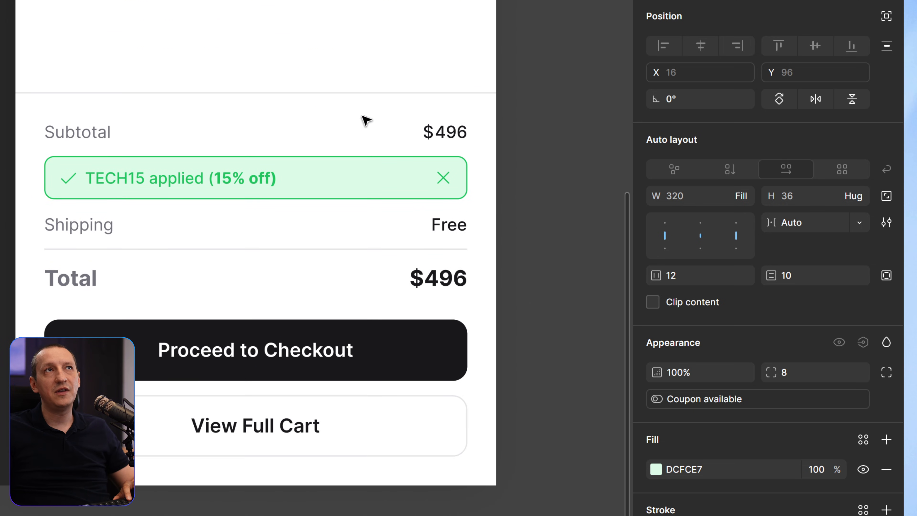
pyautogui.click(335, 182)
pyautogui.click(335, 183)
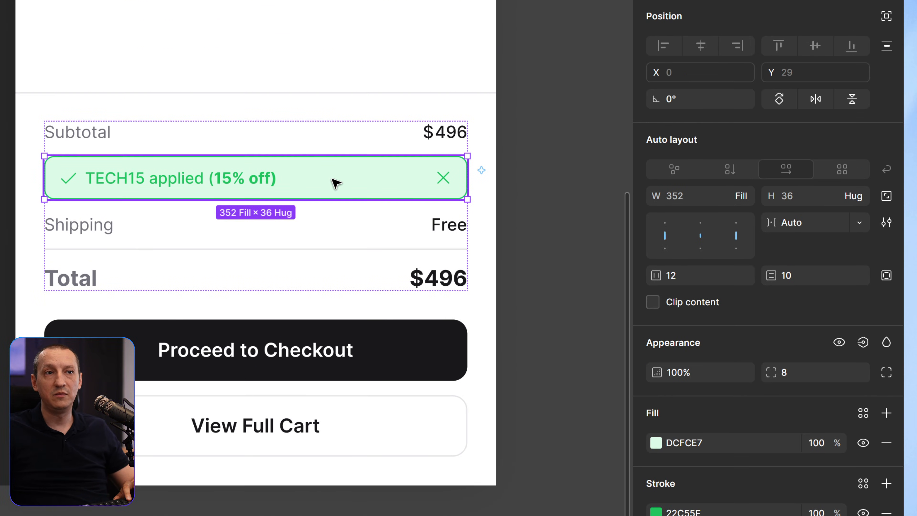
pyautogui.scroll(-3, 798, 318)
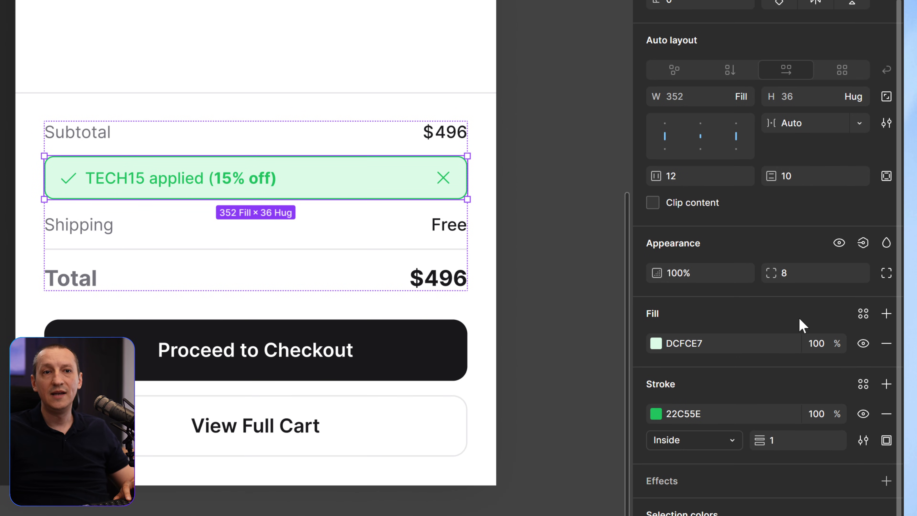
pyautogui.click(863, 243)
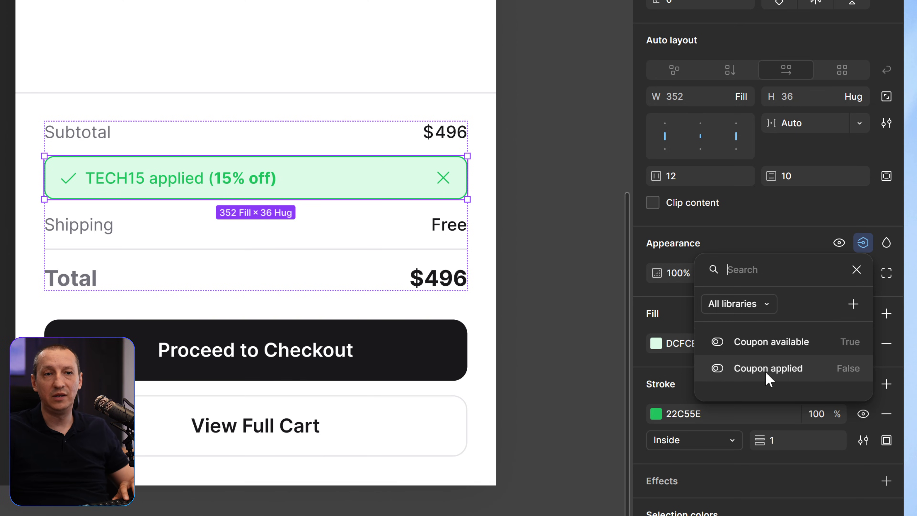
pyautogui.click(794, 370)
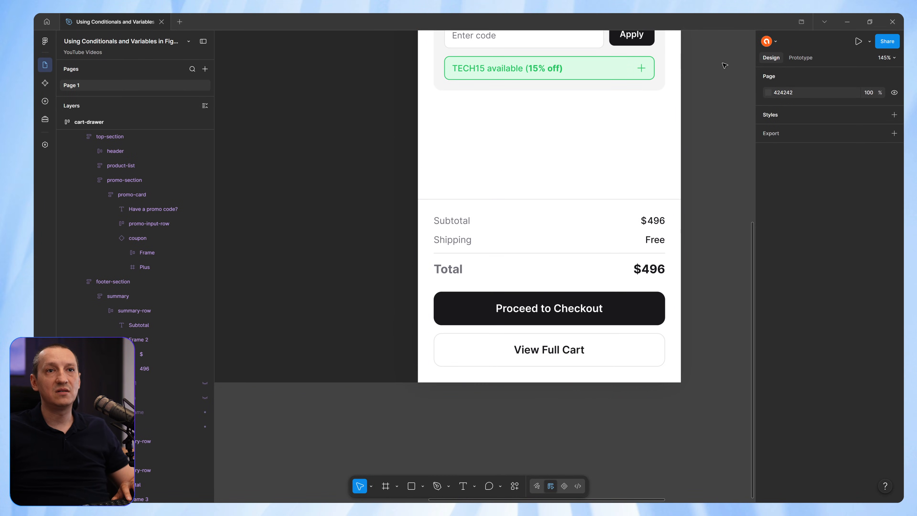
# - Test the coupon's visibility by switching the Coupon applied variable to True and back to False
pyautogui.click(45, 145)
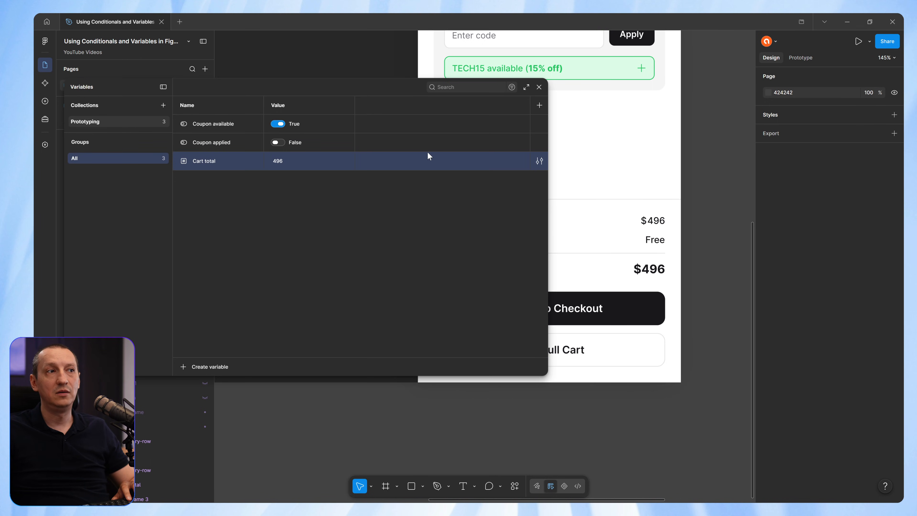
pyautogui.moveTo(313, 89); pyautogui.dragTo(280, 94)
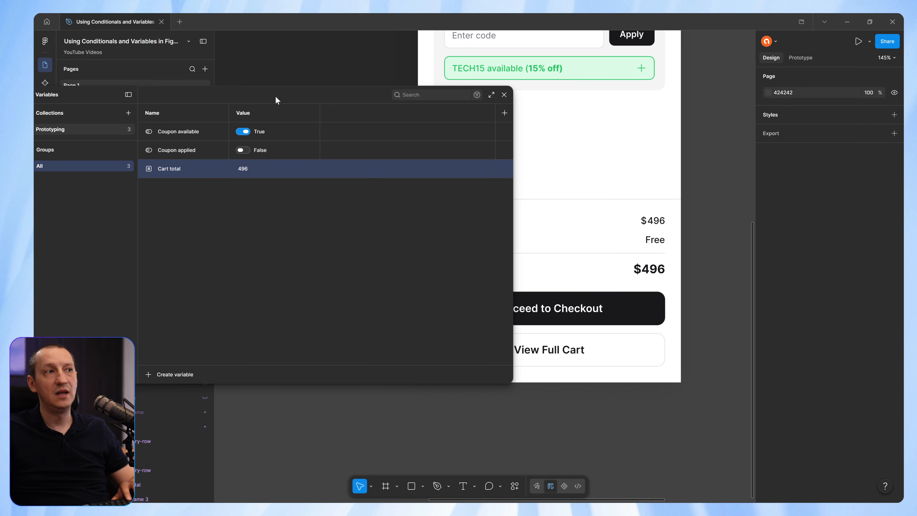
pyautogui.click(243, 150)
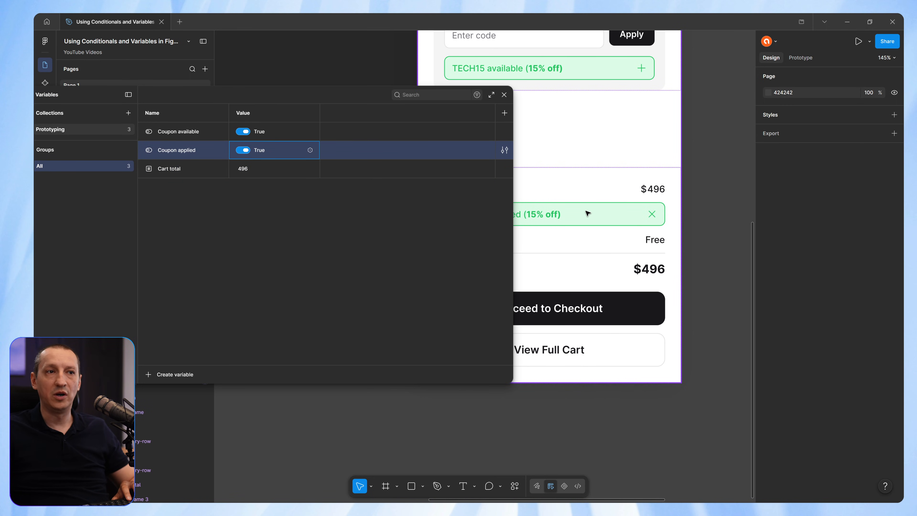
pyautogui.click(243, 150)
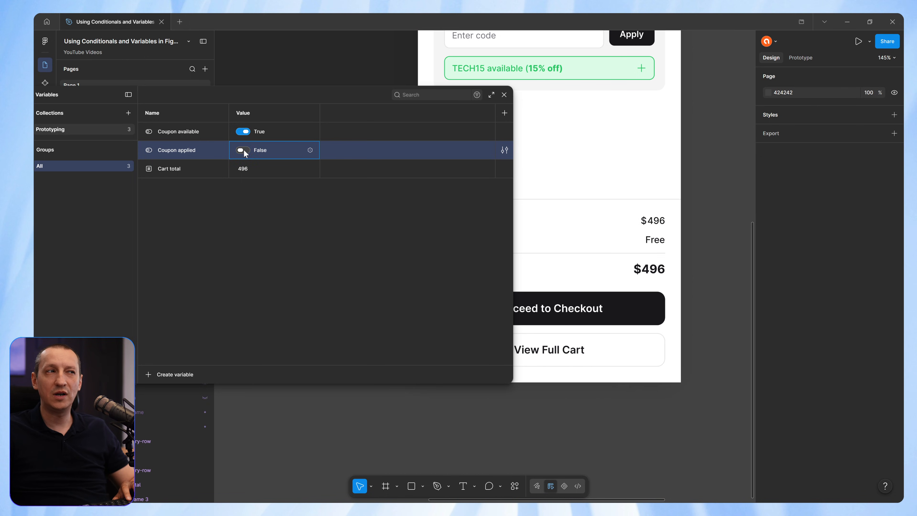
pyautogui.click(509, 95)
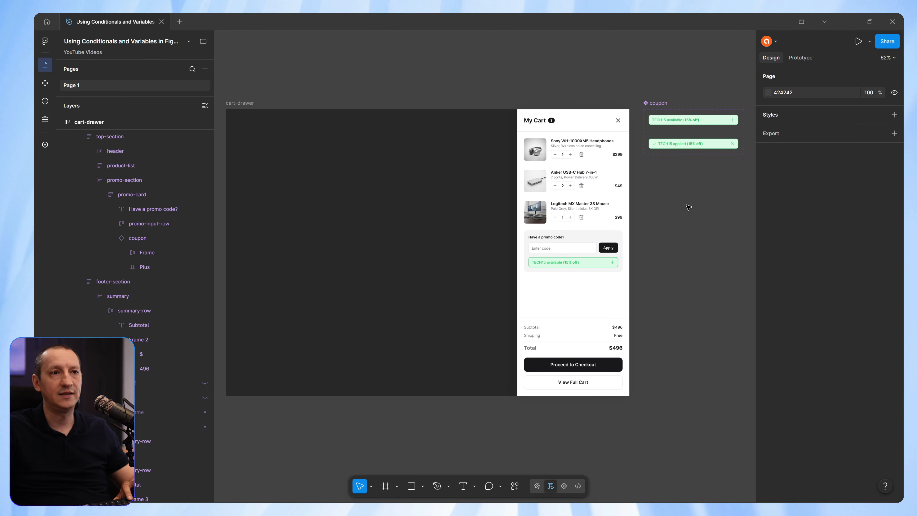
# - Add an on-click interaction with a Conditional action to the plus icon in the TECH15 available variant of the coupon component
pyautogui.scroll(8, 723, 130)
pyautogui.moveTo(694, 138); pyautogui.dragTo(576, 162)
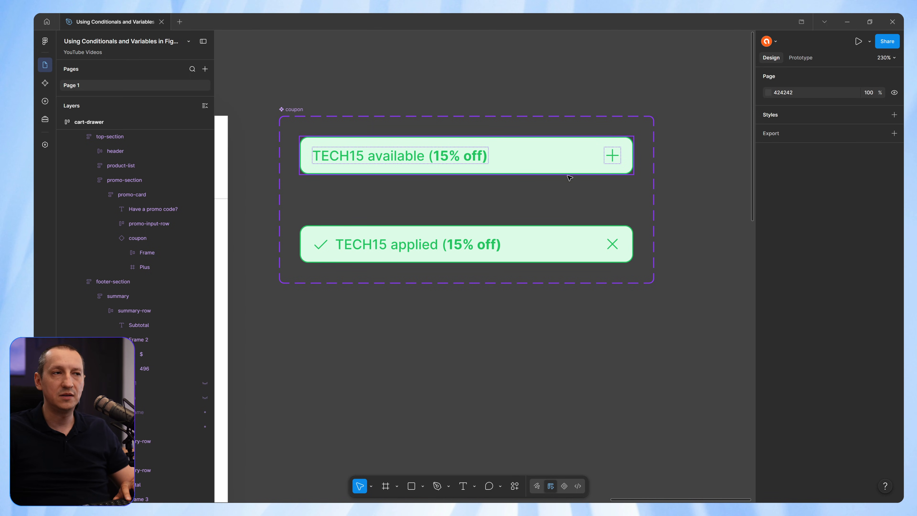
pyautogui.scroll(1, 569, 178)
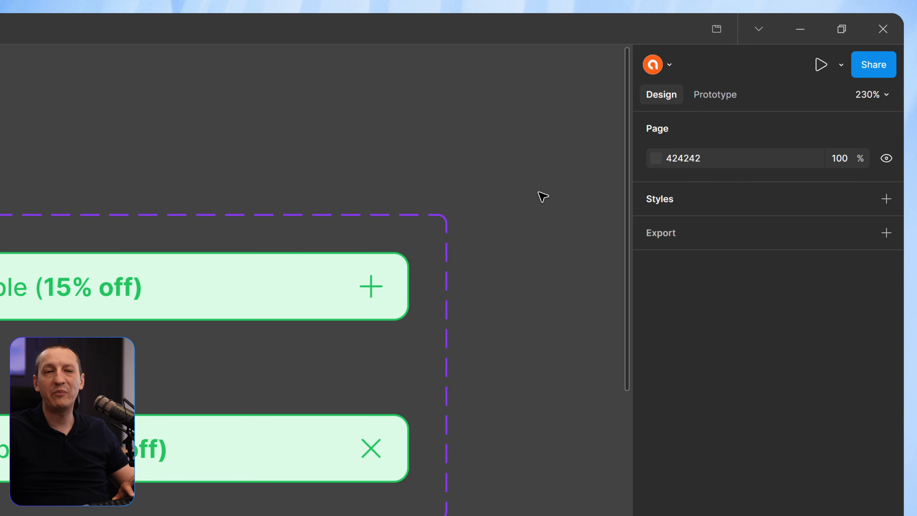
pyautogui.hotkey('shift', 'e')
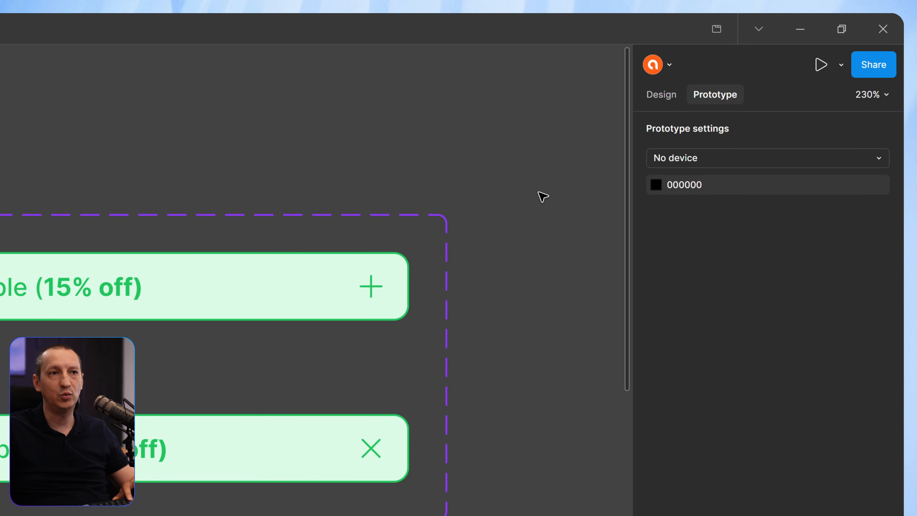
pyautogui.click(371, 287)
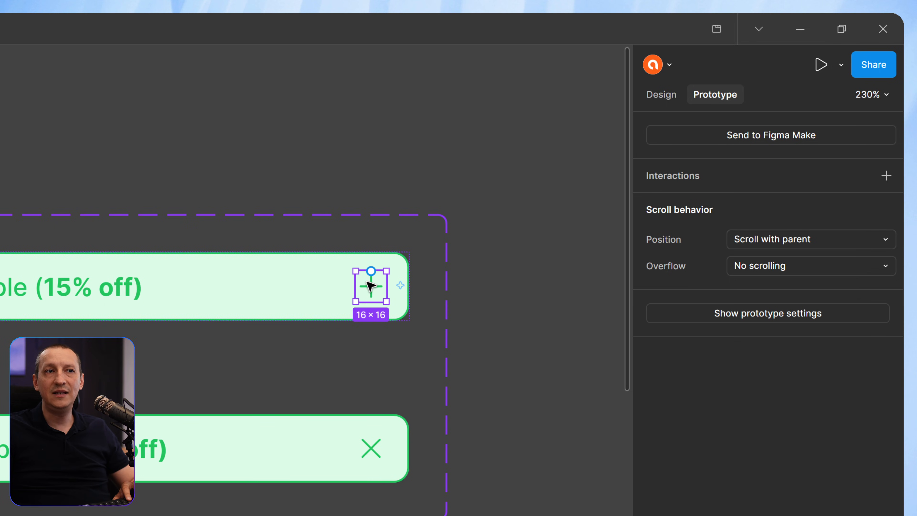
pyautogui.click(887, 176)
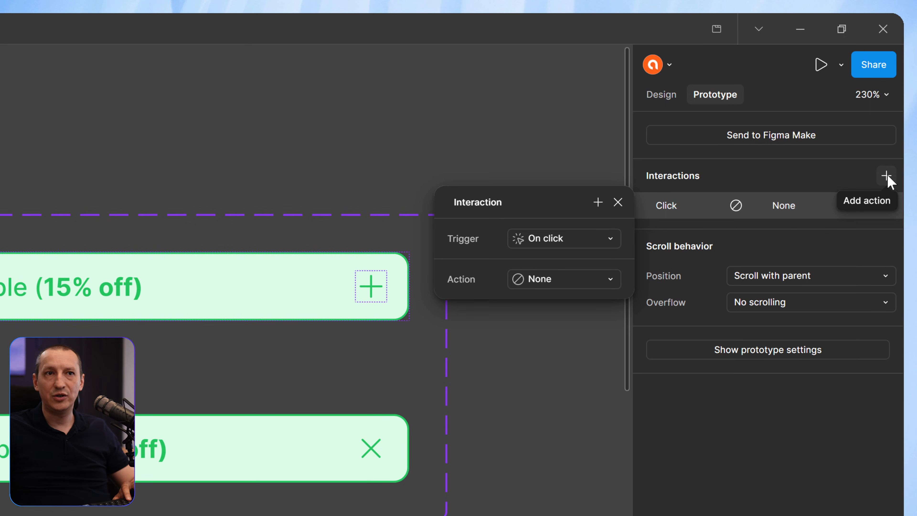
pyautogui.click(547, 279)
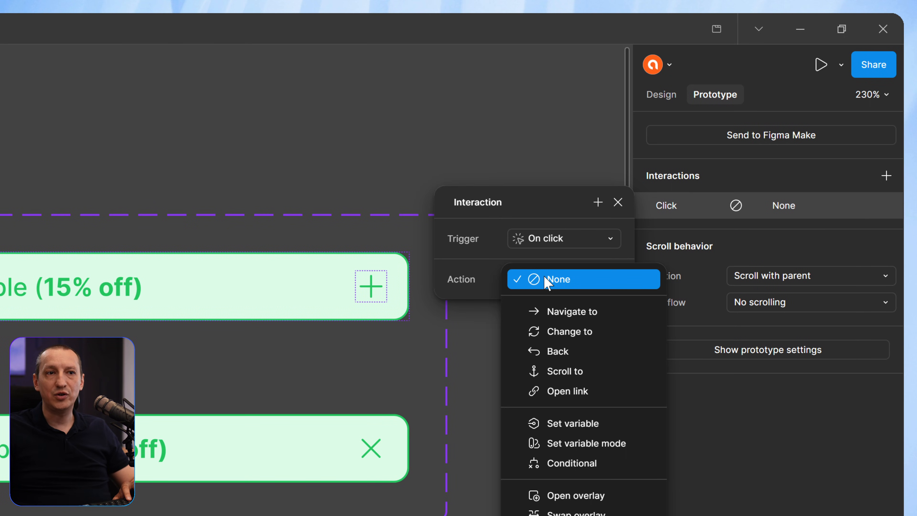
pyautogui.click(578, 464)
# - Set the conditional's if expression to Coupon available == True
pyautogui.scroll(-3, 518, 125)
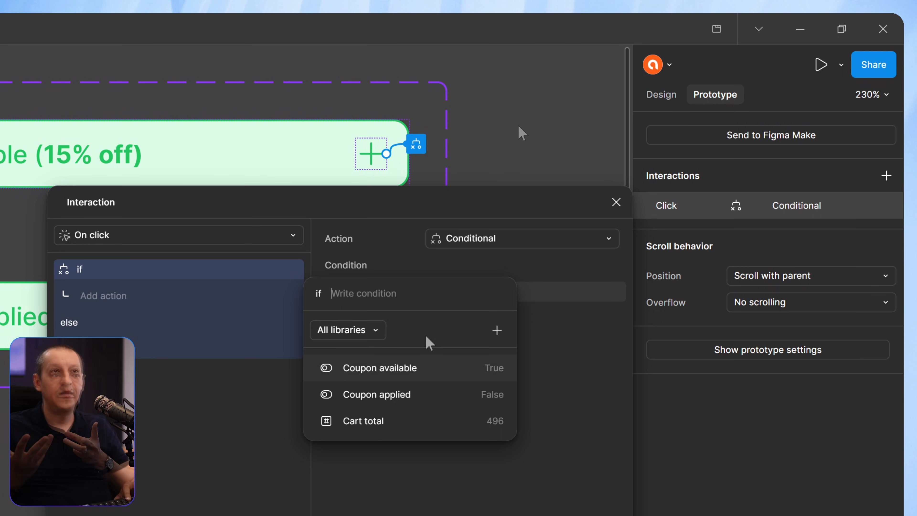
pyautogui.click(417, 369)
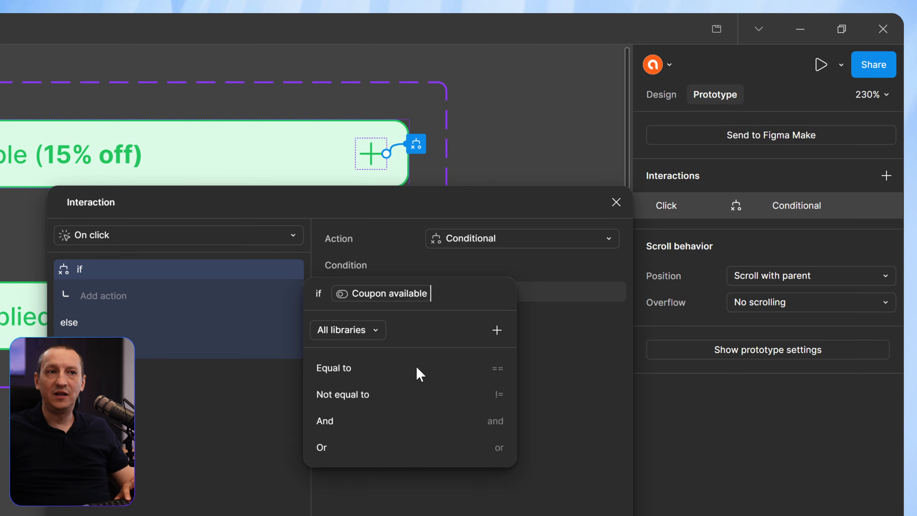
pyautogui.click(399, 369)
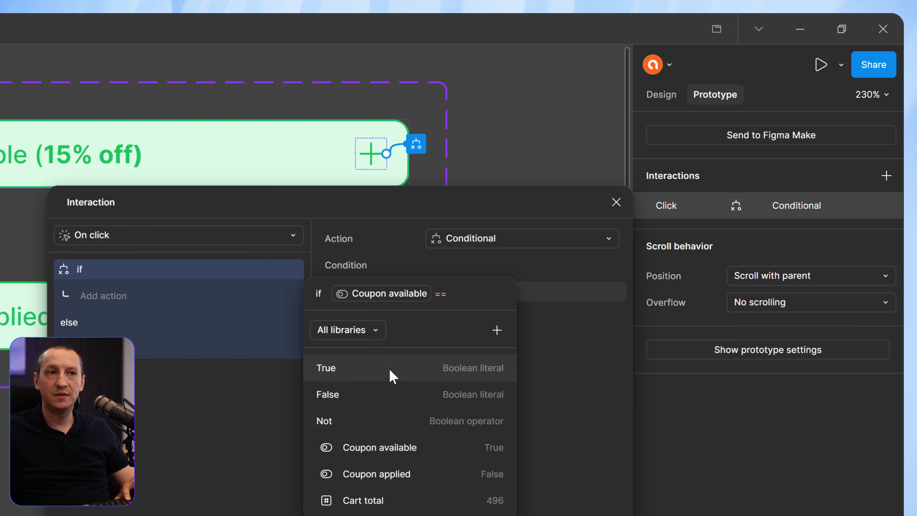
pyautogui.click(389, 368)
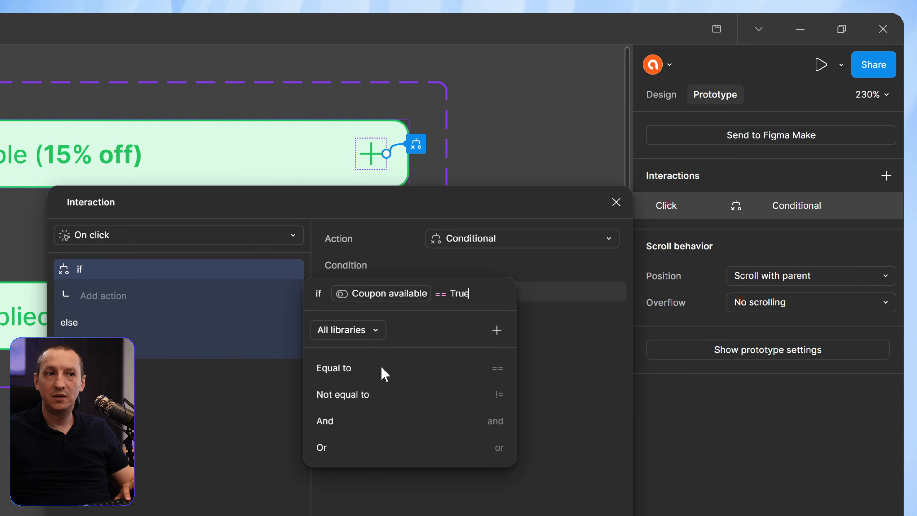
pyautogui.click(114, 301)
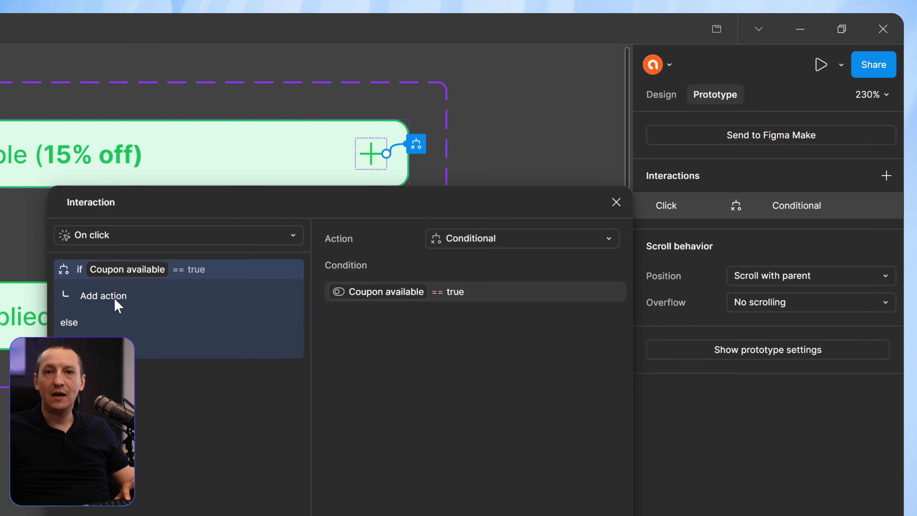
# - Add a Set variable action to the if branch that sets Coupon available to False
pyautogui.click(105, 296)
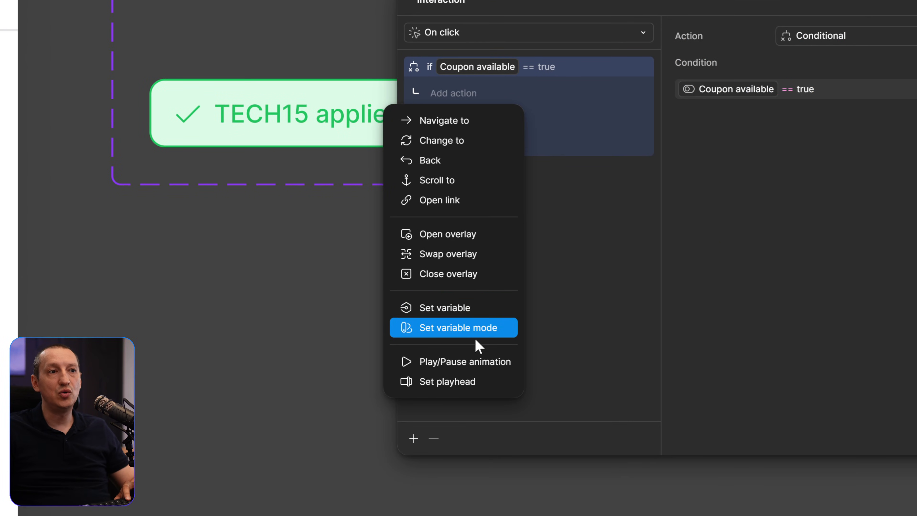
pyautogui.click(627, 233)
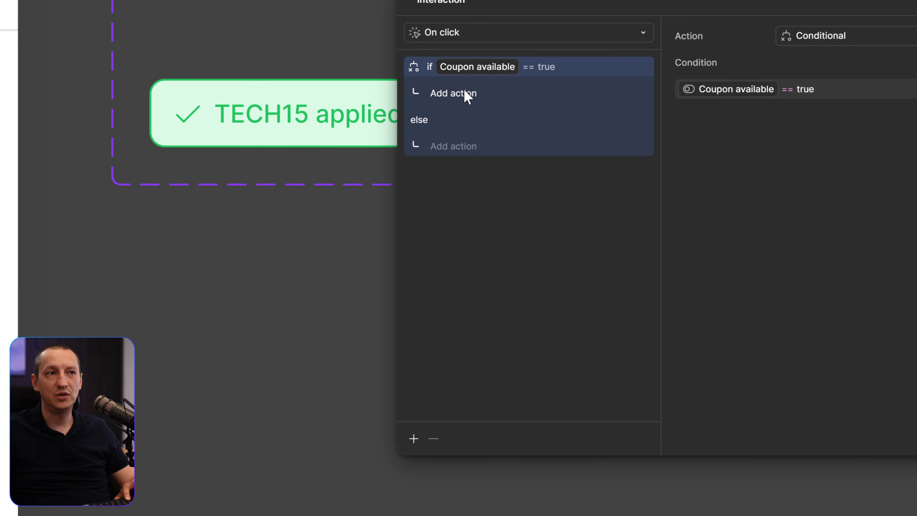
pyautogui.click(456, 94)
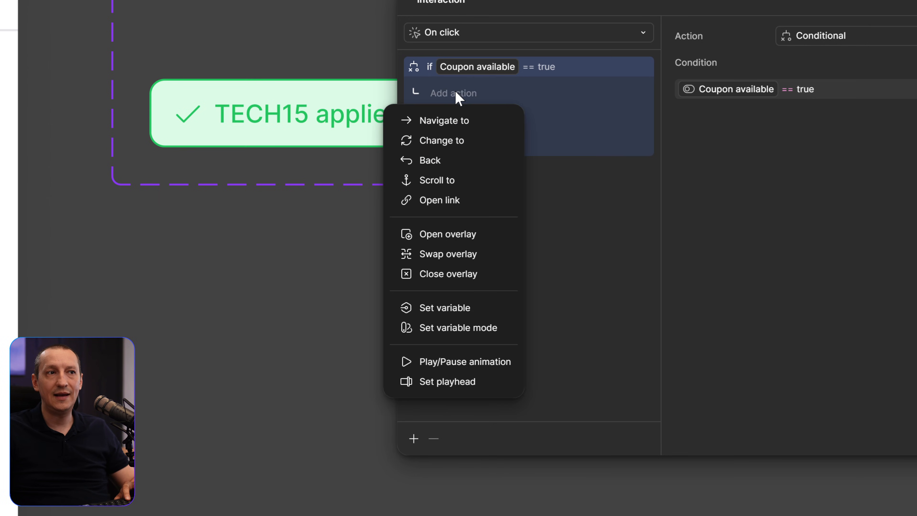
pyautogui.click(453, 309)
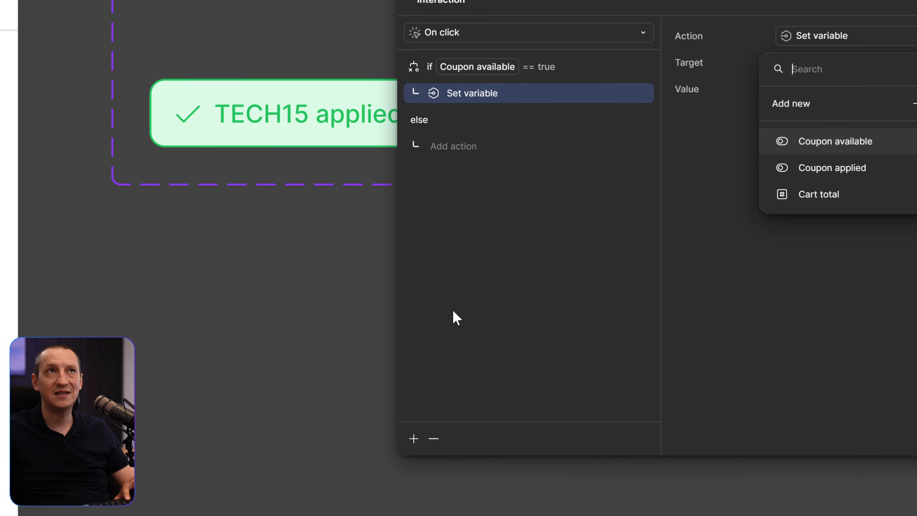
pyautogui.click(685, 5)
pyautogui.moveTo(660, 3); pyautogui.dragTo(518, 21)
pyautogui.click(679, 91)
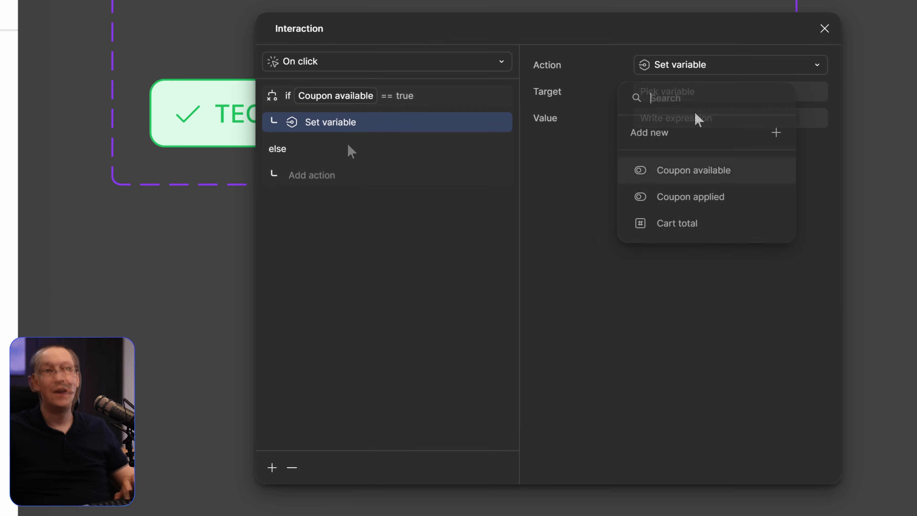
pyautogui.click(692, 170)
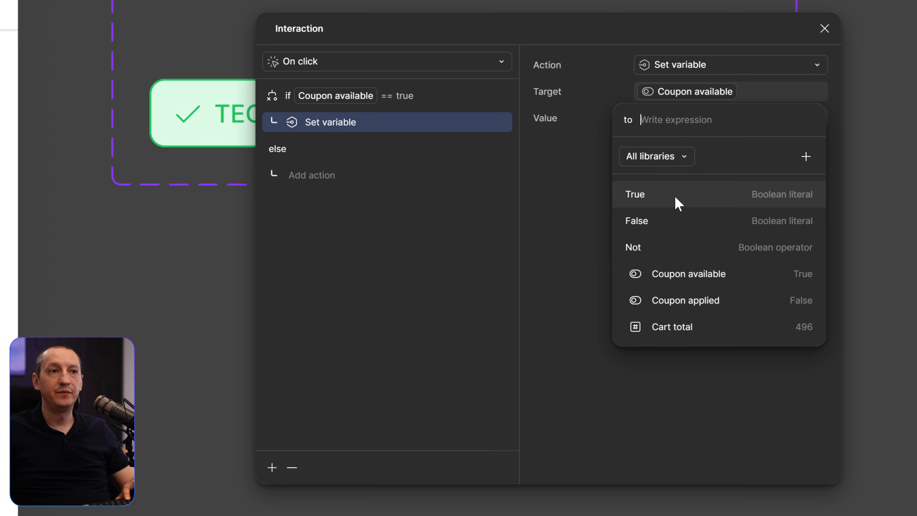
pyautogui.click(669, 221)
pyautogui.click(570, 187)
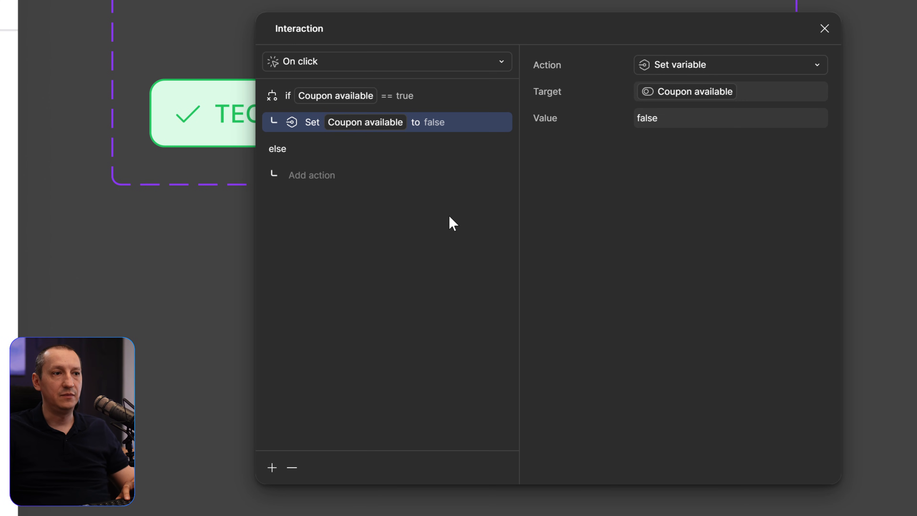
# - Add a second Set variable action to the if branch that sets Coupon applied to True
pyautogui.click(272, 468)
pyautogui.click(263, 515)
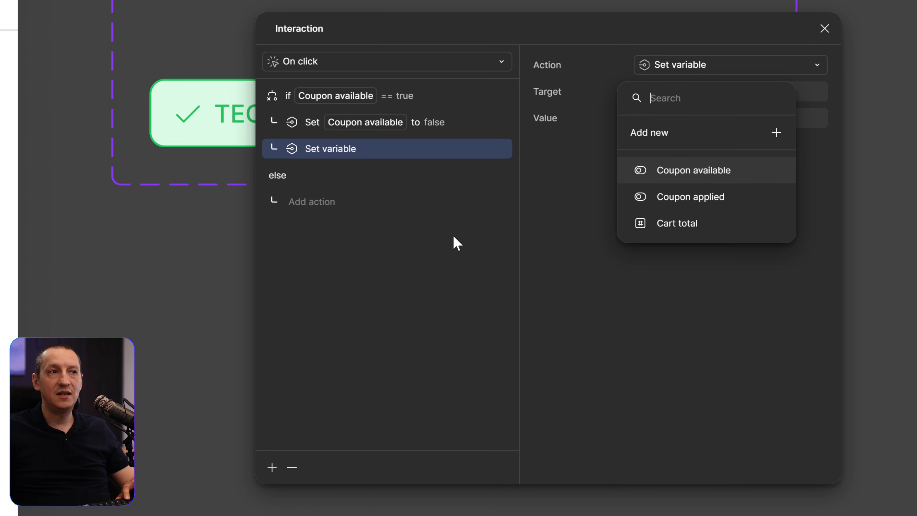
pyautogui.click(702, 198)
pyautogui.click(683, 198)
pyautogui.click(567, 204)
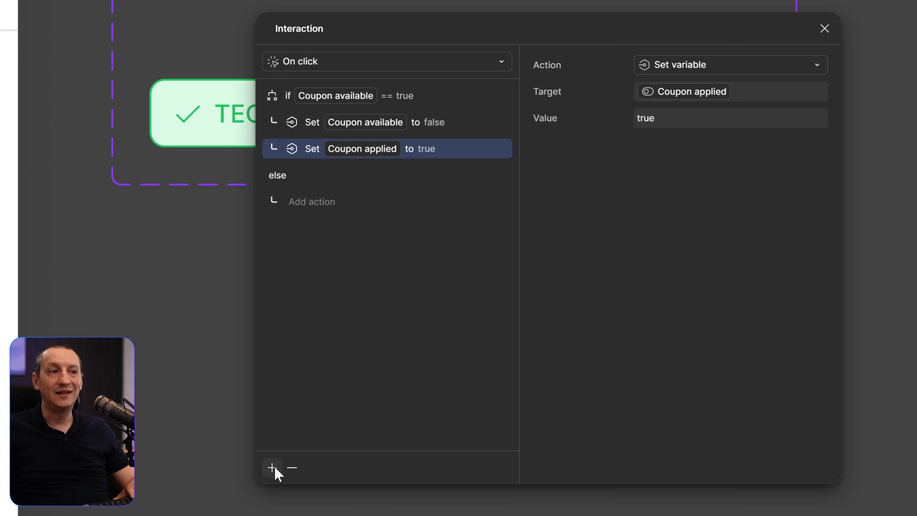
# - Add a third Set variable action to the if branch that sets Cart total to 421.6
pyautogui.click(273, 468)
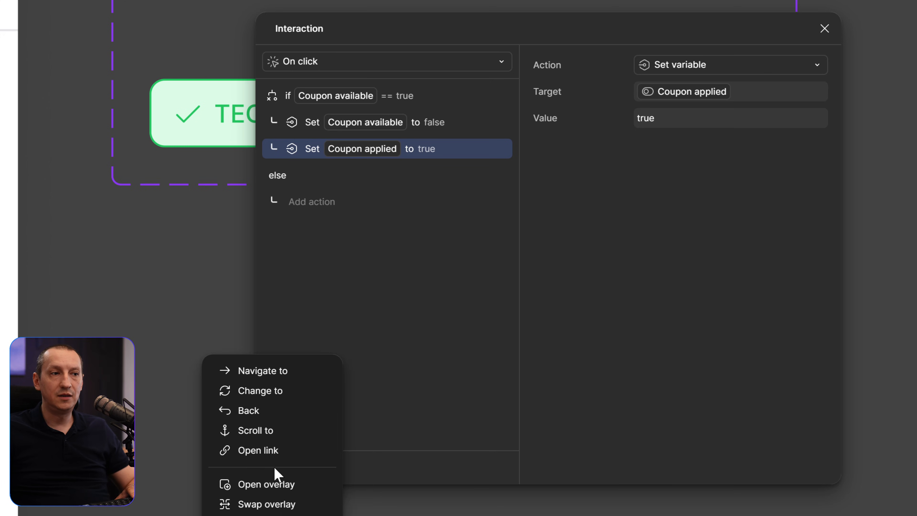
pyautogui.click(263, 515)
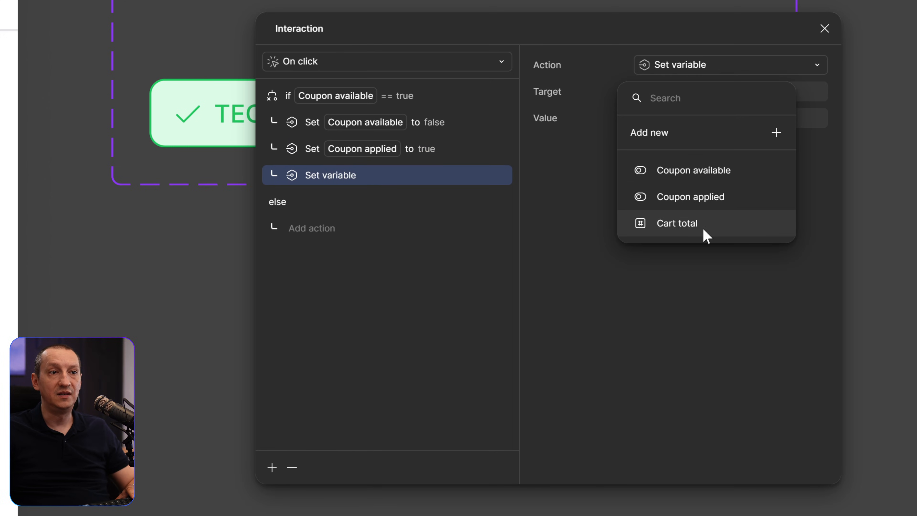
pyautogui.click(686, 223)
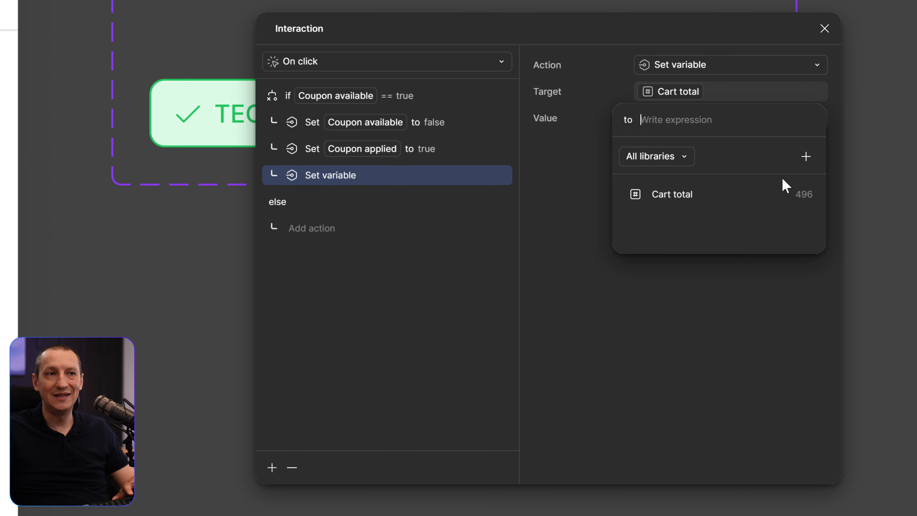
pyautogui.write('421.6')
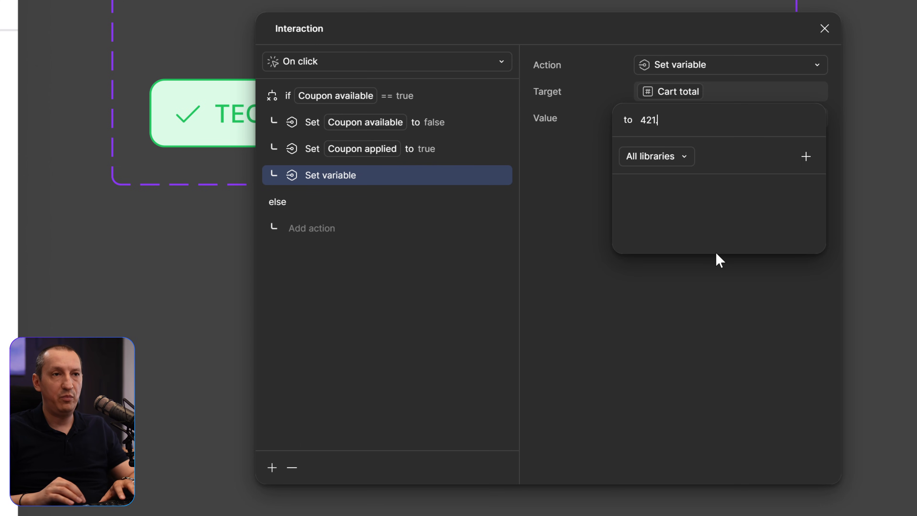
pyautogui.click(699, 305)
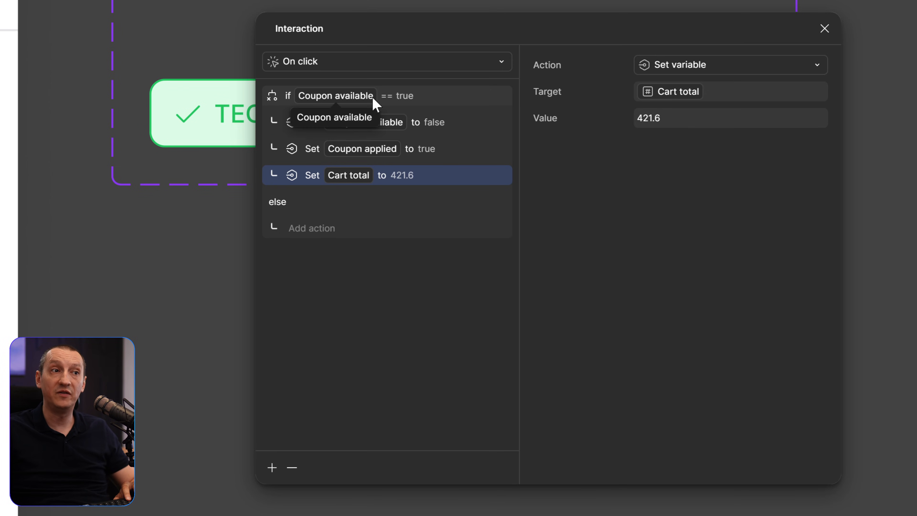
# - Add a Set variable action to the else branch that sets Coupon available to True
pyautogui.click(327, 231)
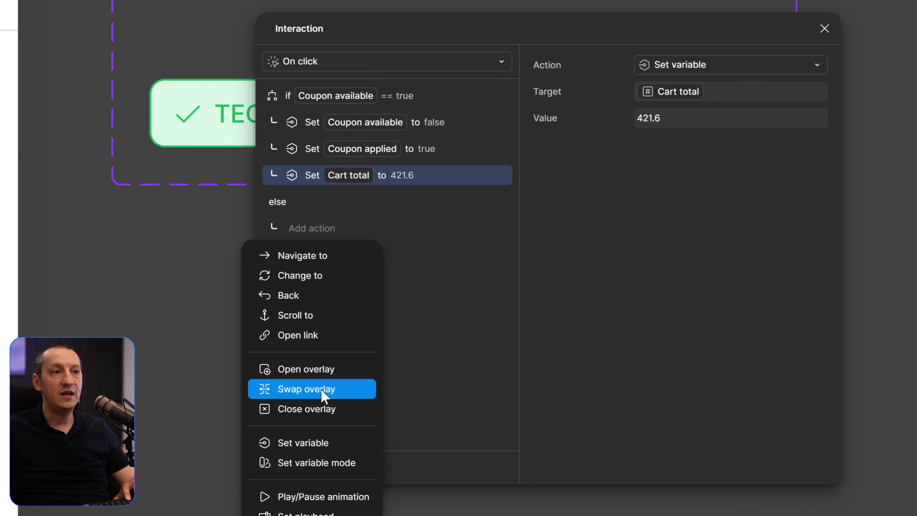
pyautogui.click(322, 443)
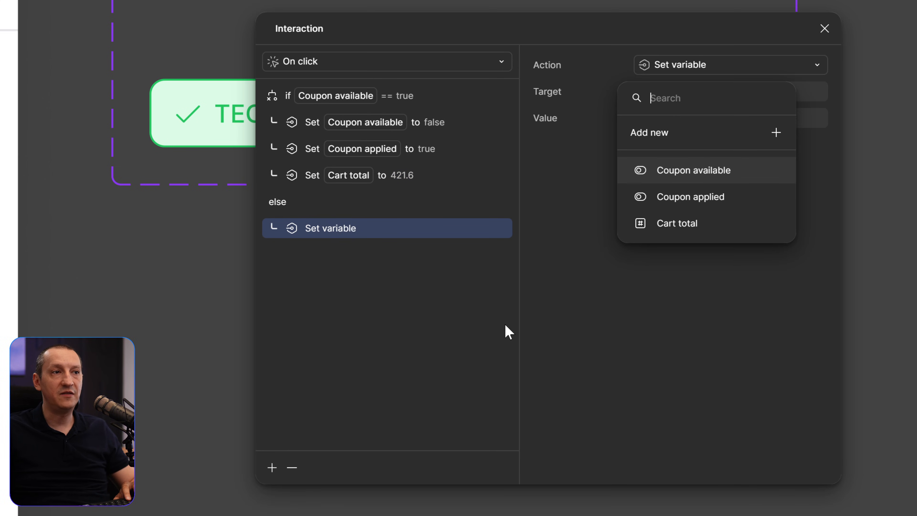
pyautogui.click(702, 170)
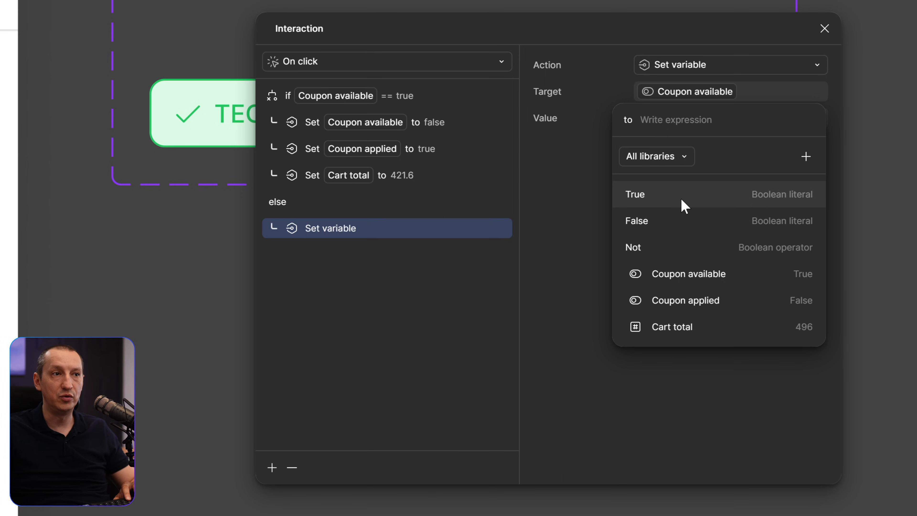
pyautogui.click(684, 206)
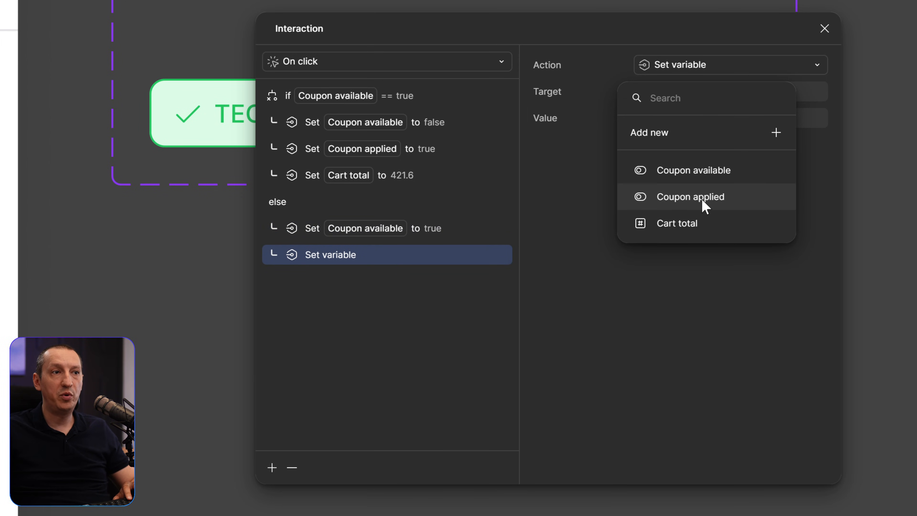
# - Set Coupon applied to False in the else branch's second Set variable action
pyautogui.click(702, 203)
pyautogui.click(670, 224)
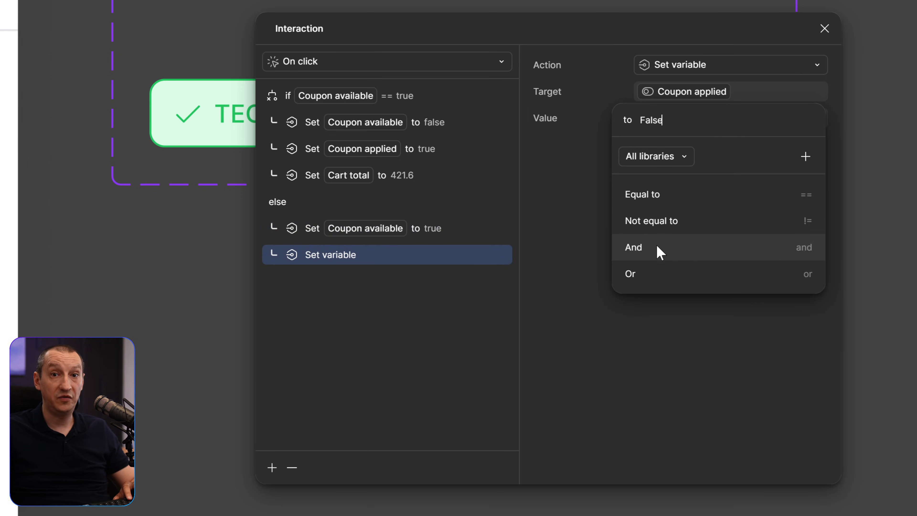
pyautogui.click(373, 323)
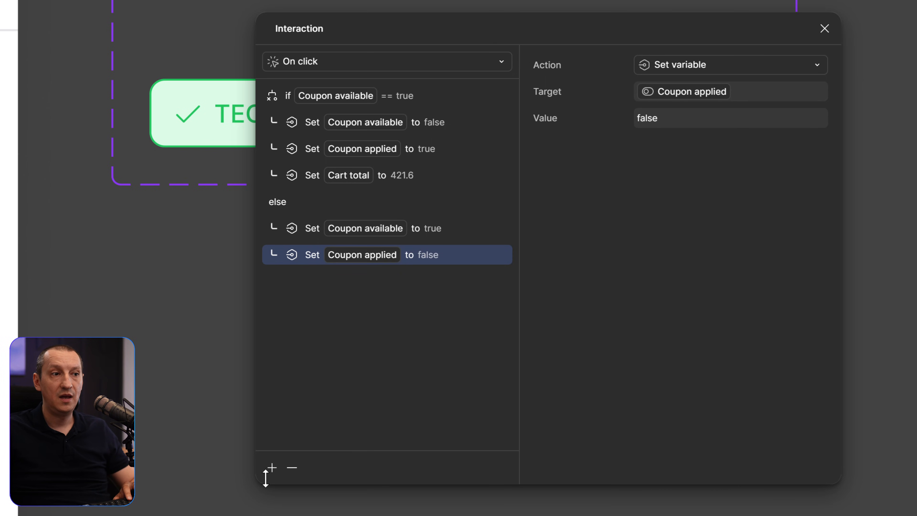
# - Add a Set variable action to the else branch that sets Cart total to 496, and close the interaction settings
pyautogui.click(285, 467)
pyautogui.click(269, 514)
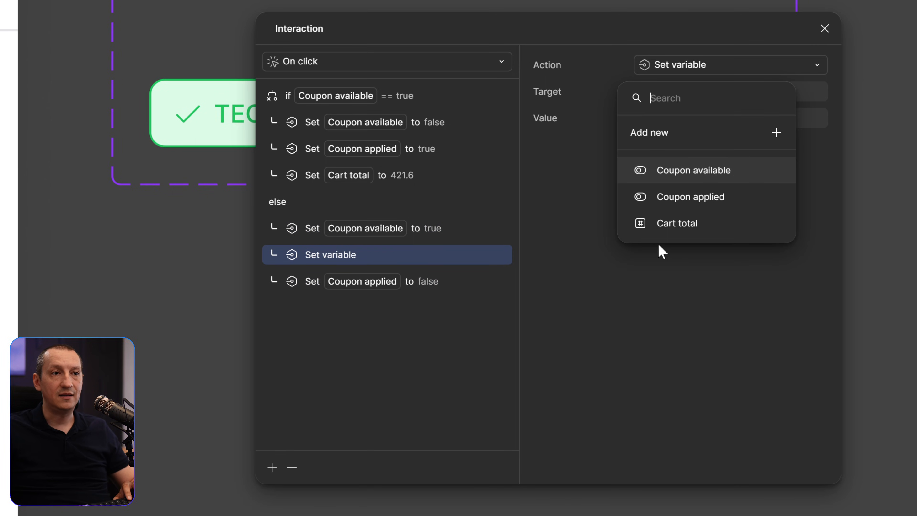
pyautogui.click(697, 224)
pyautogui.click(708, 197)
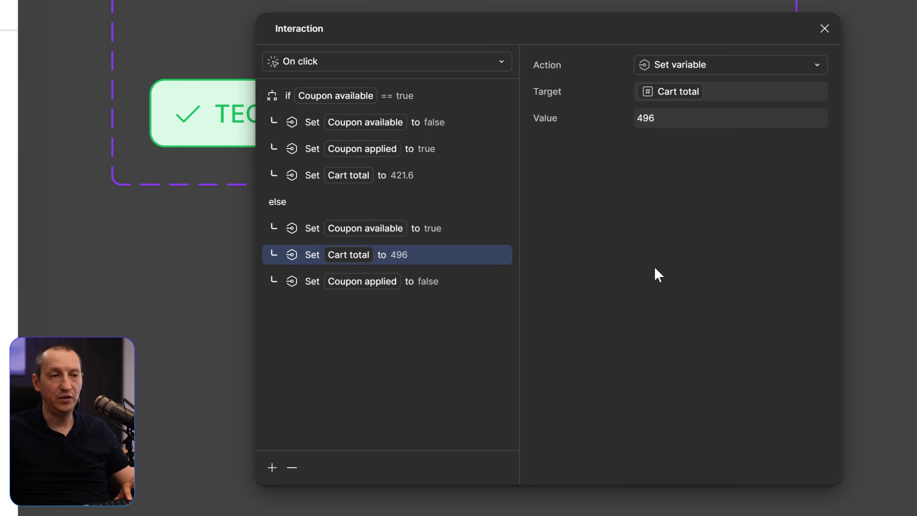
pyautogui.click(825, 29)
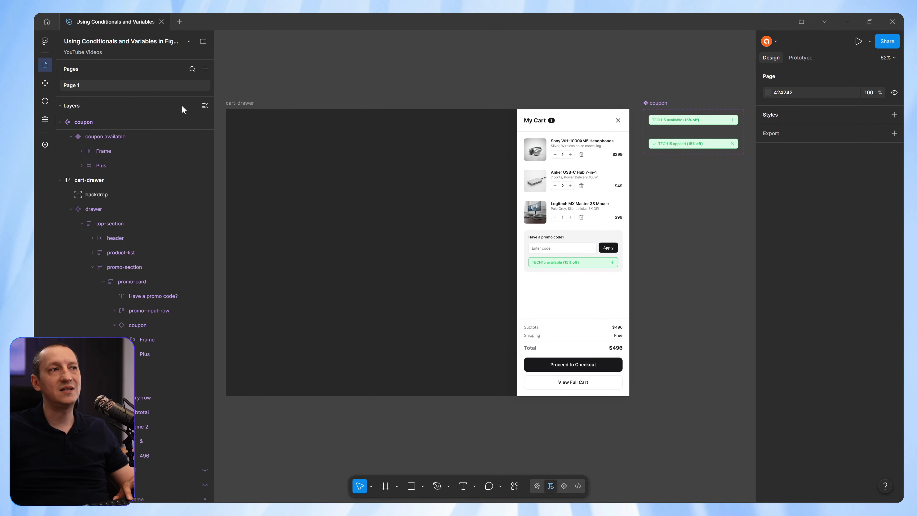
# - Preview the cart-drawer frame in an enlarged inline preview, test applying the TECH15 coupon with its plus icon, and close the preview
pyautogui.click(237, 105)
pyautogui.click(237, 104)
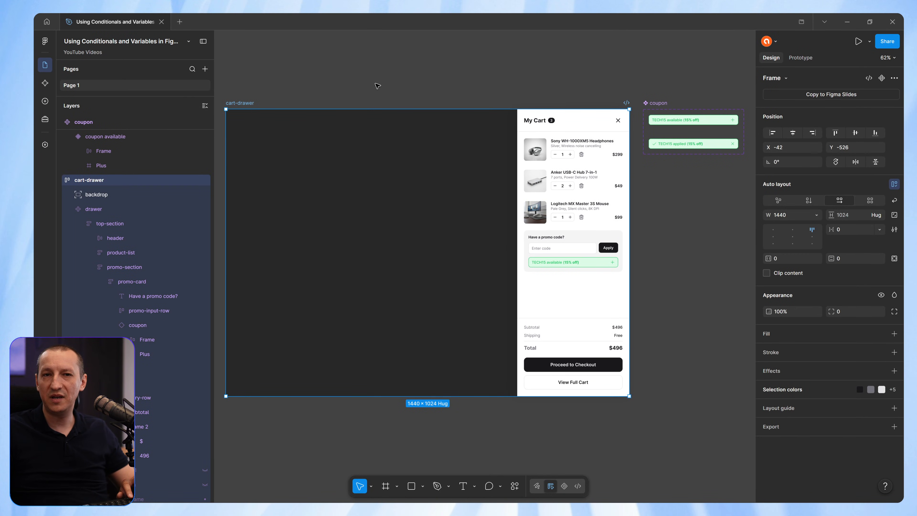
pyautogui.hotkey('shift', 'space')
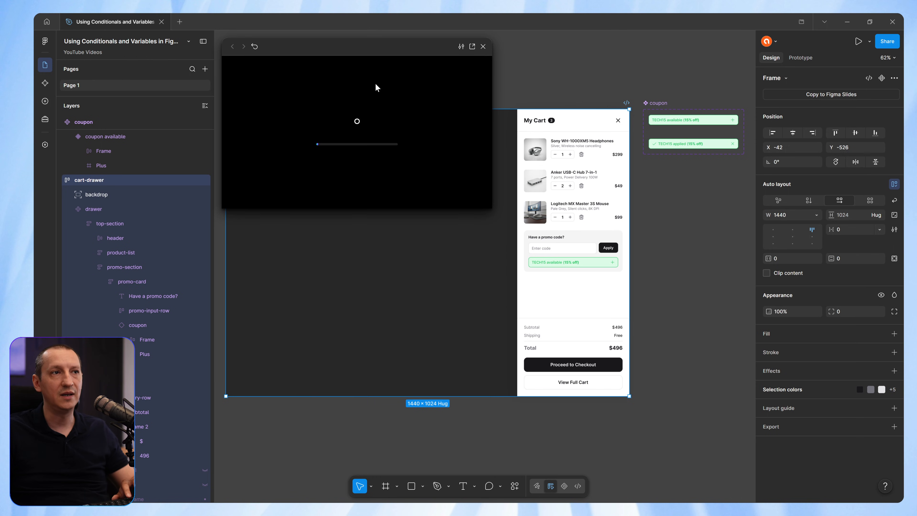
pyautogui.moveTo(493, 209); pyautogui.dragTo(811, 466)
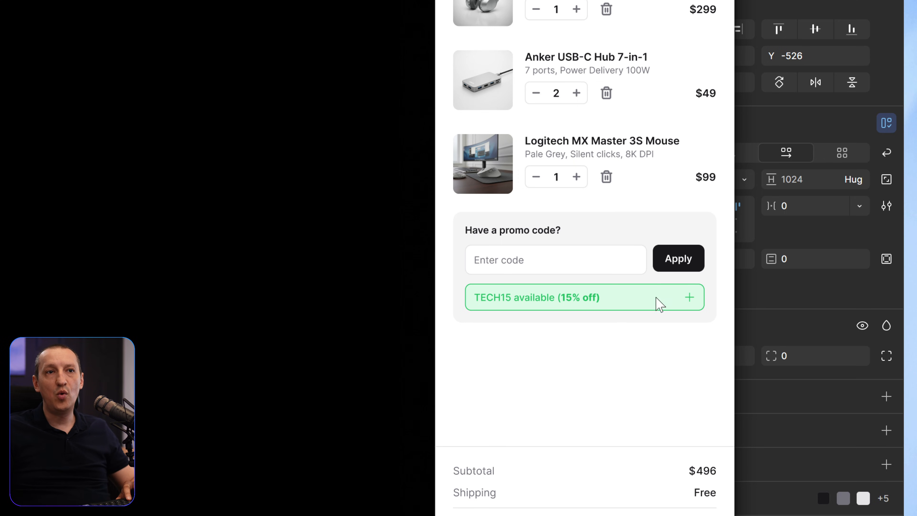
pyautogui.scroll(-1, 584, 258)
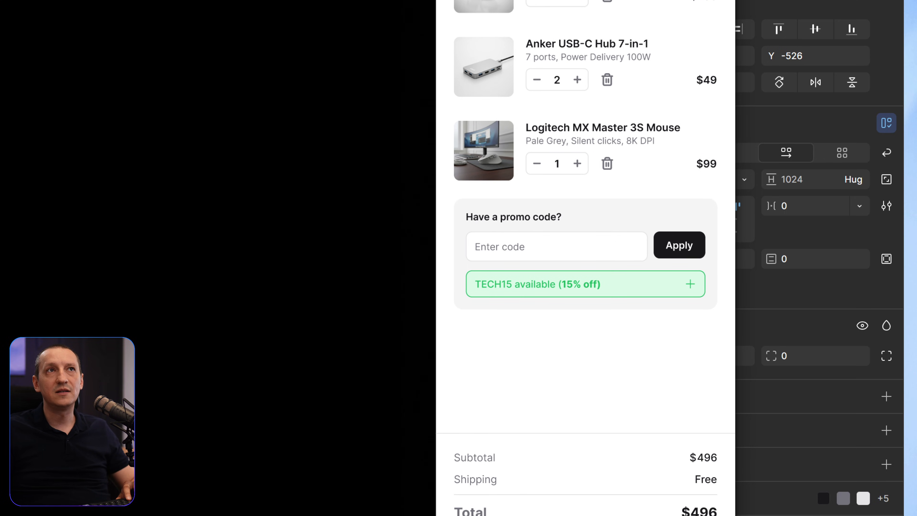
pyautogui.click(690, 285)
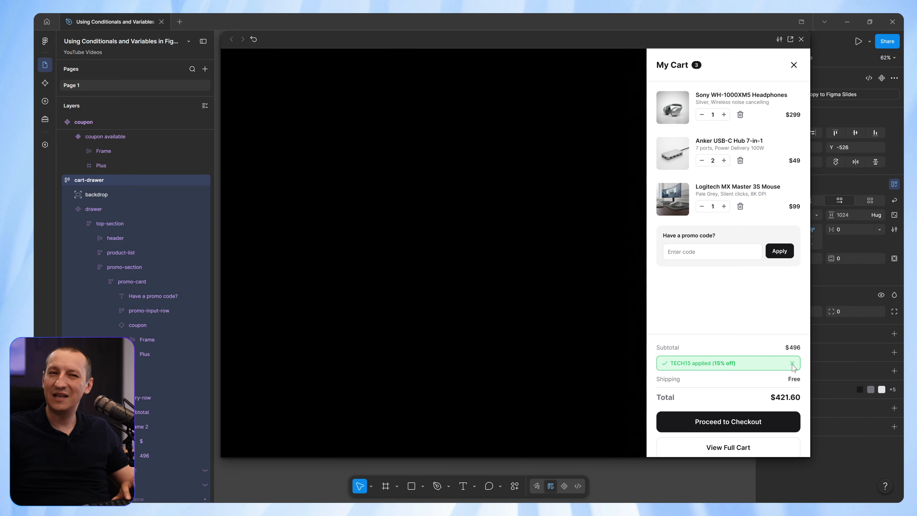
pyautogui.click(802, 39)
# - Copy the conditional click interaction from the available coupon's plus icon to the X icon of the applied coupon variant
pyautogui.scroll(4, 740, 107)
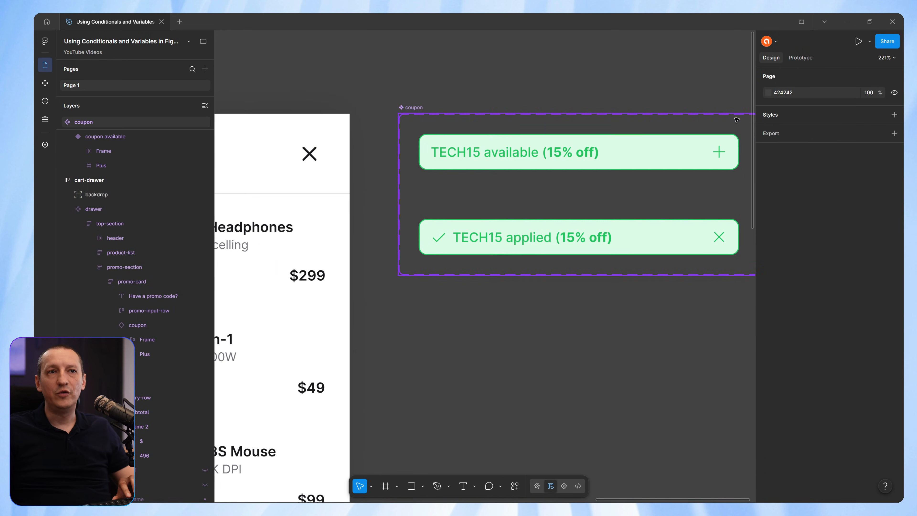
pyautogui.moveTo(703, 129); pyautogui.dragTo(597, 135)
pyautogui.hotkey('shift', 'e')
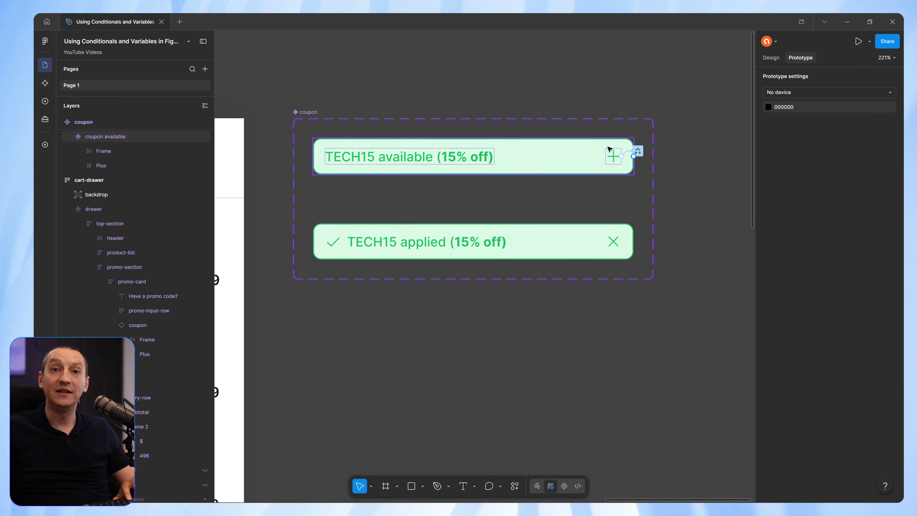
pyautogui.click(639, 151)
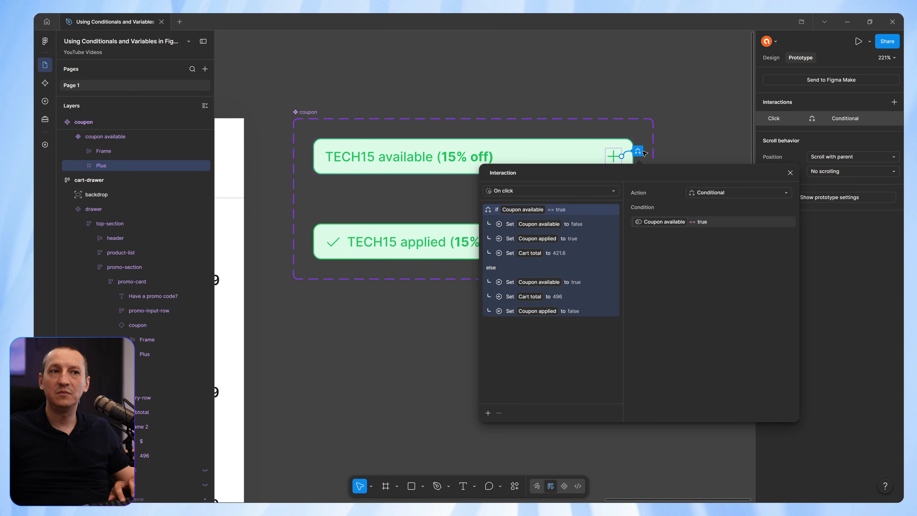
pyautogui.press('Escape')
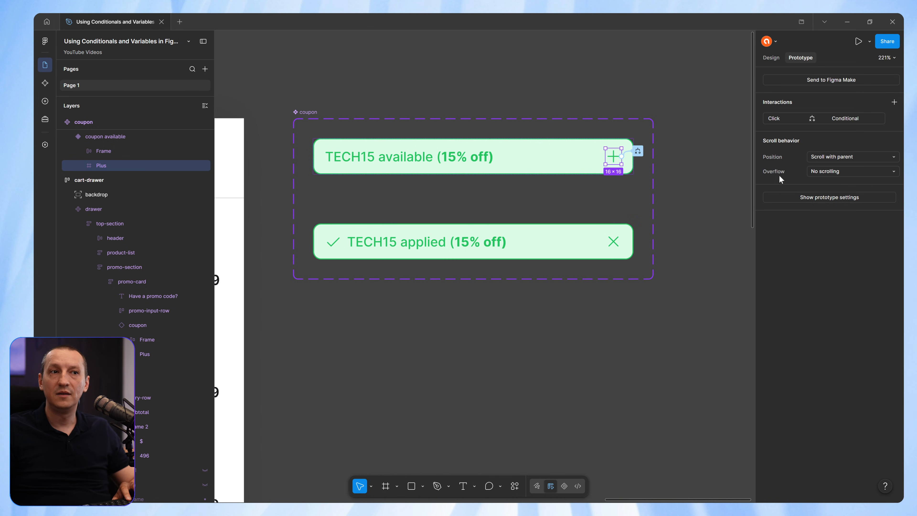
pyautogui.click(613, 242)
pyautogui.hotkey('ctrl', 'v')
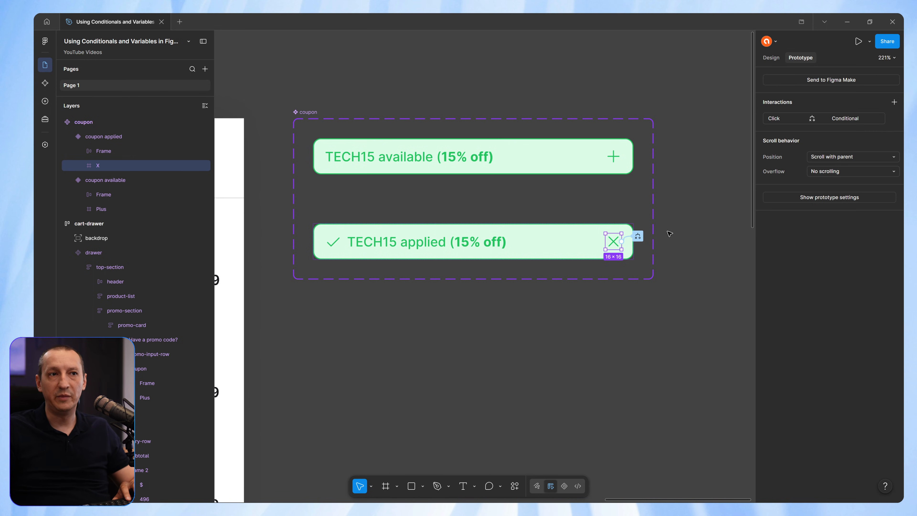
# - Review the if and else actions in the conditional interaction on the available coupon's plus icon
pyautogui.click(614, 159)
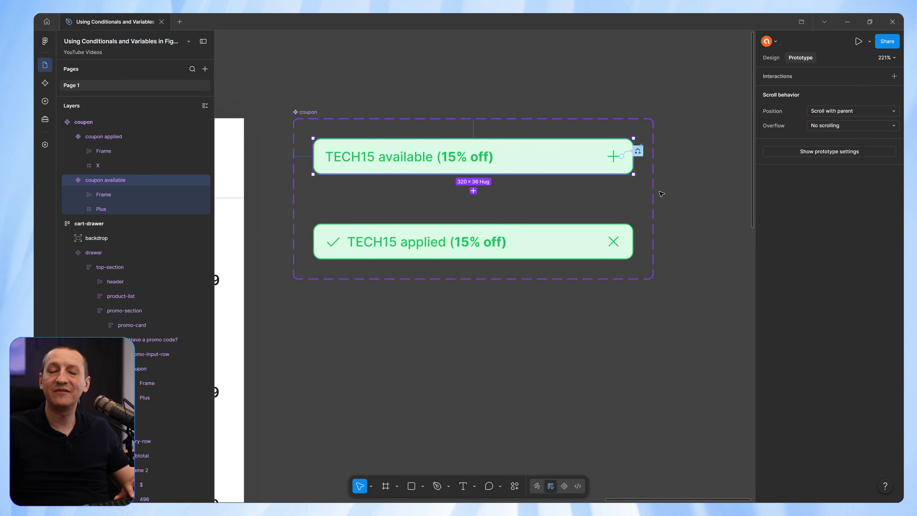
pyautogui.click(613, 159)
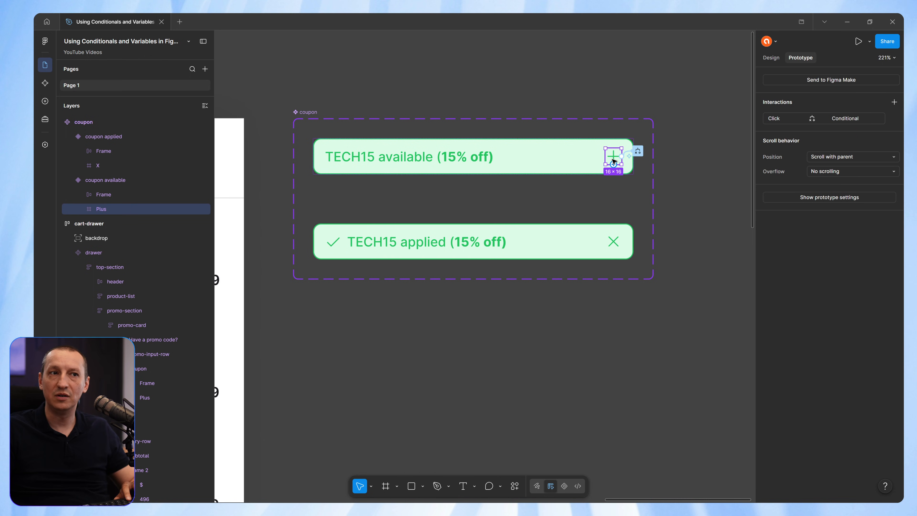
pyautogui.click(685, 169)
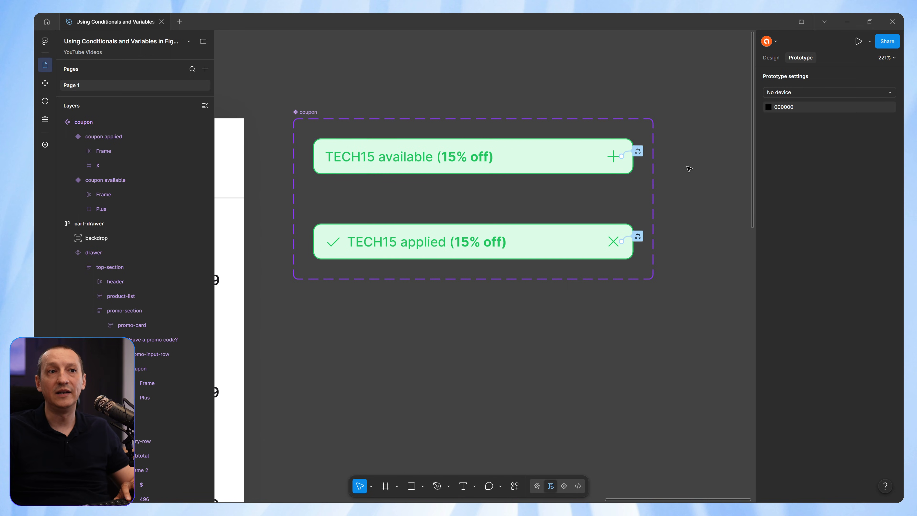
pyautogui.click(640, 153)
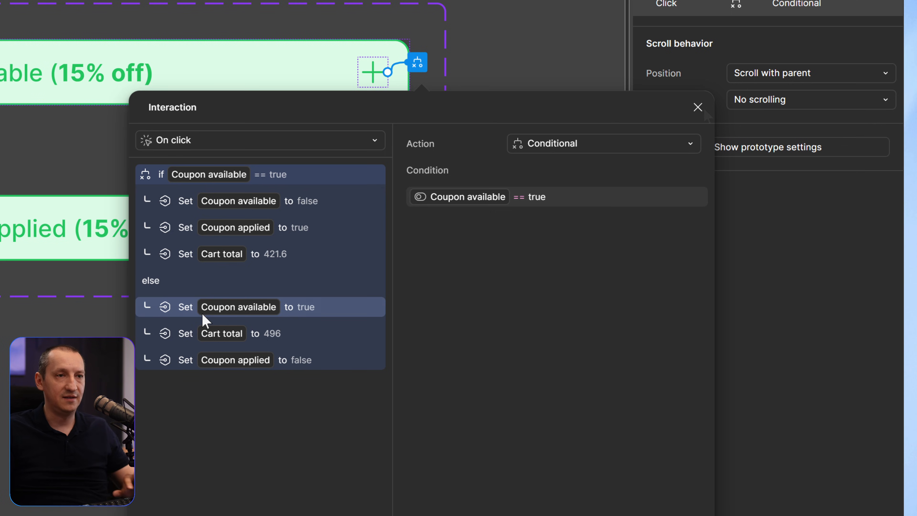
pyautogui.press('Escape')
pyautogui.press('Escape')
# - Preview the cart drawer again and test applying and removing the TECH15 coupon twice
pyautogui.hotkey('shift', '1')
pyautogui.hotkey('shift', 'space')
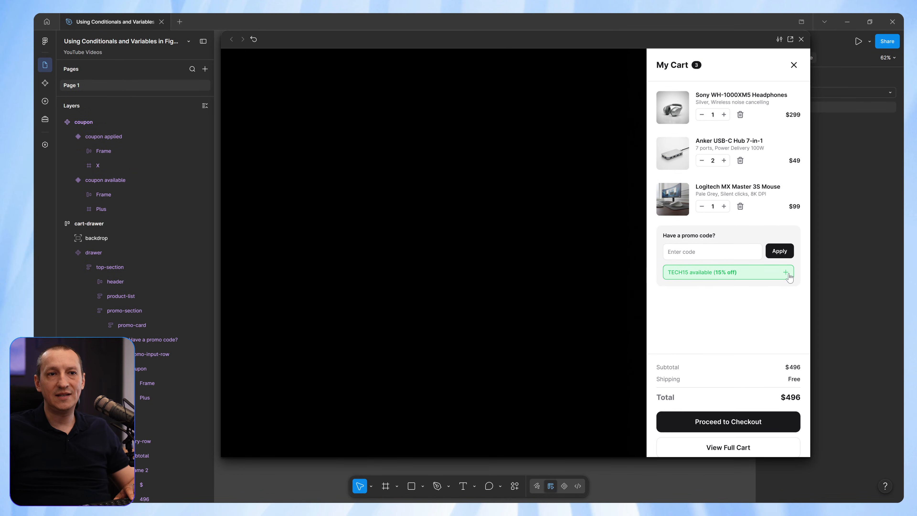
pyautogui.click(786, 273)
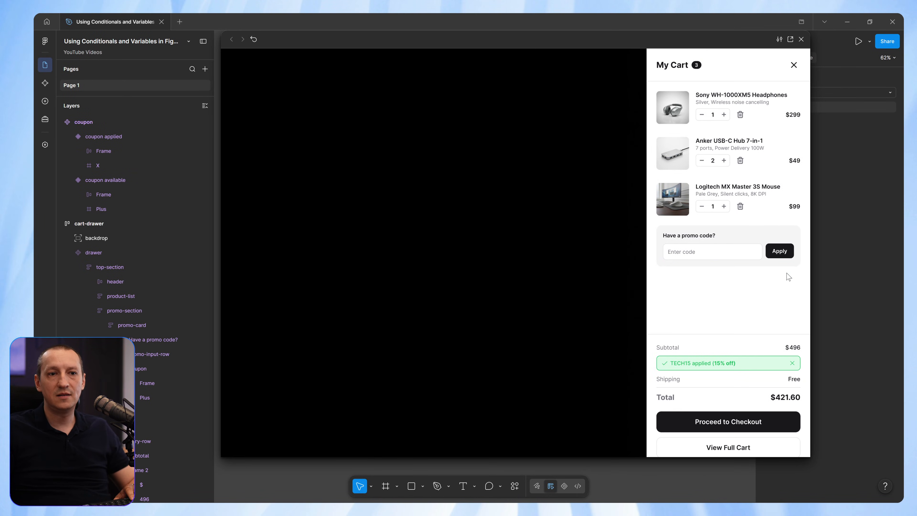
pyautogui.click(793, 364)
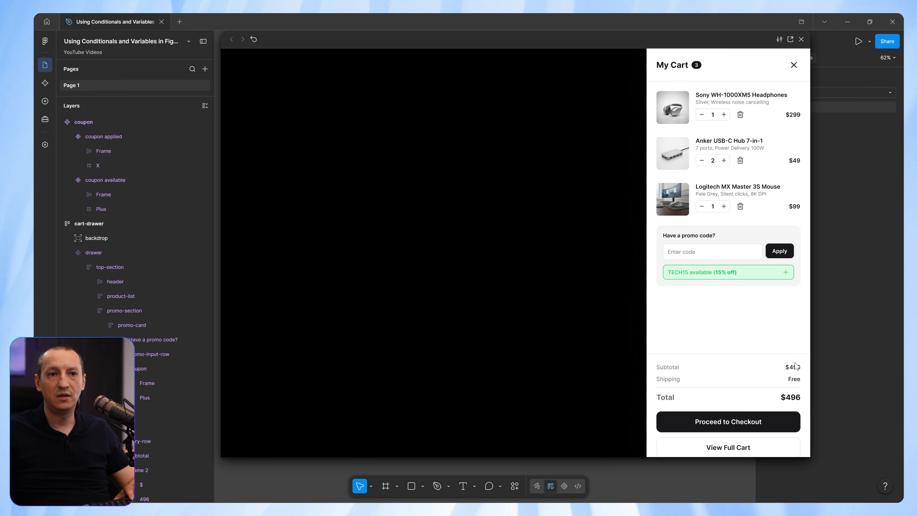
pyautogui.click(786, 273)
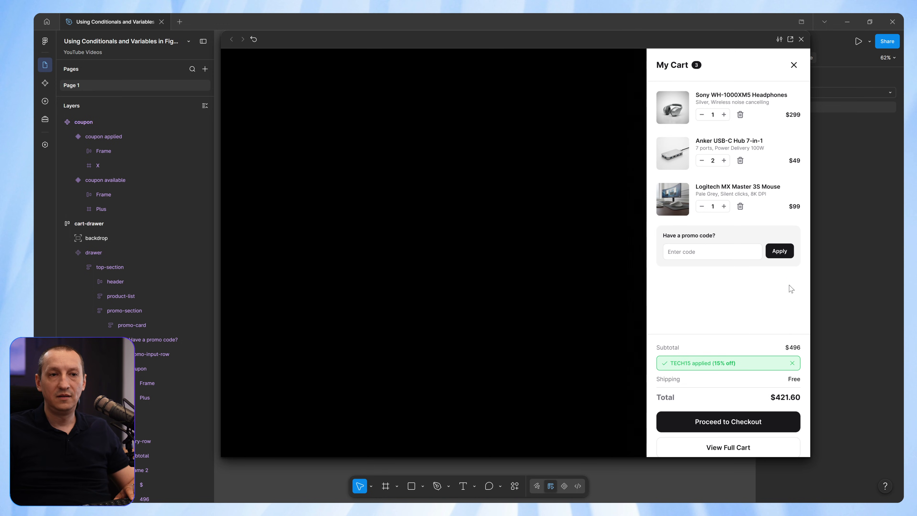
pyautogui.click(793, 364)
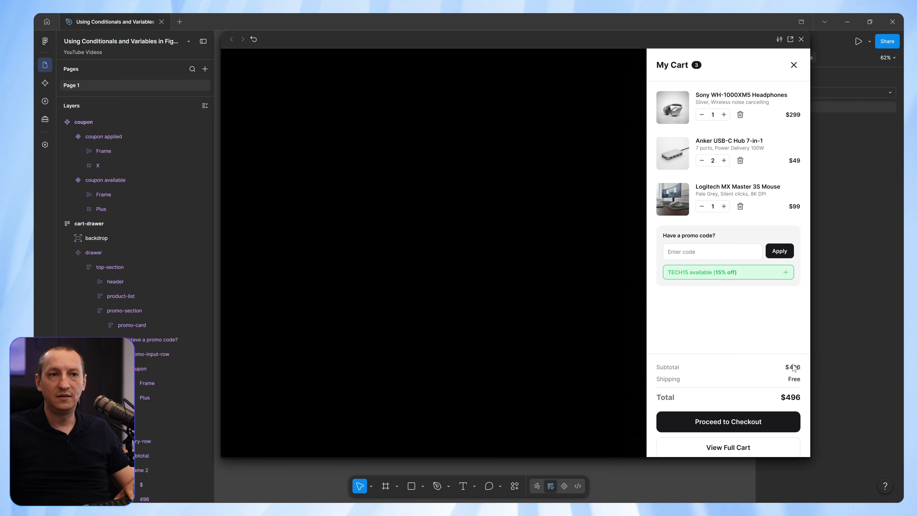